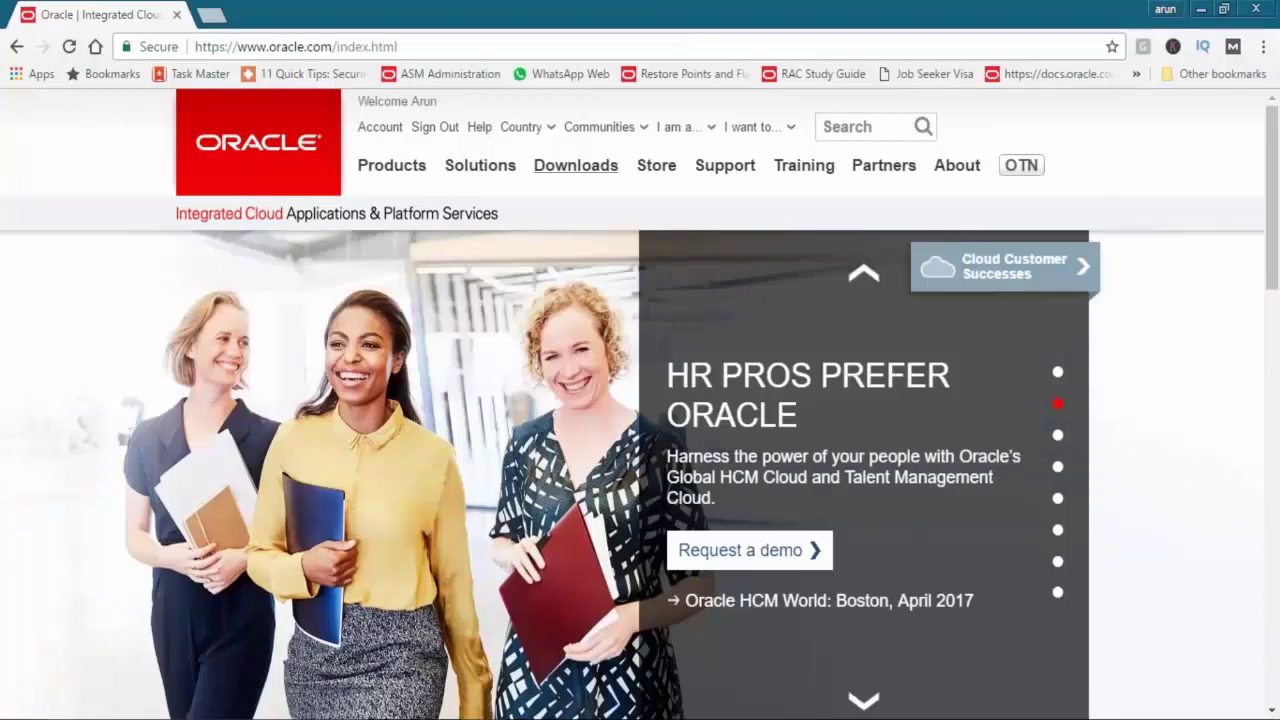
Go to the Oracle Database downloads page and accept the OTN license agreement
{"action": "mouse_move", "coordinate": [572, 170]}
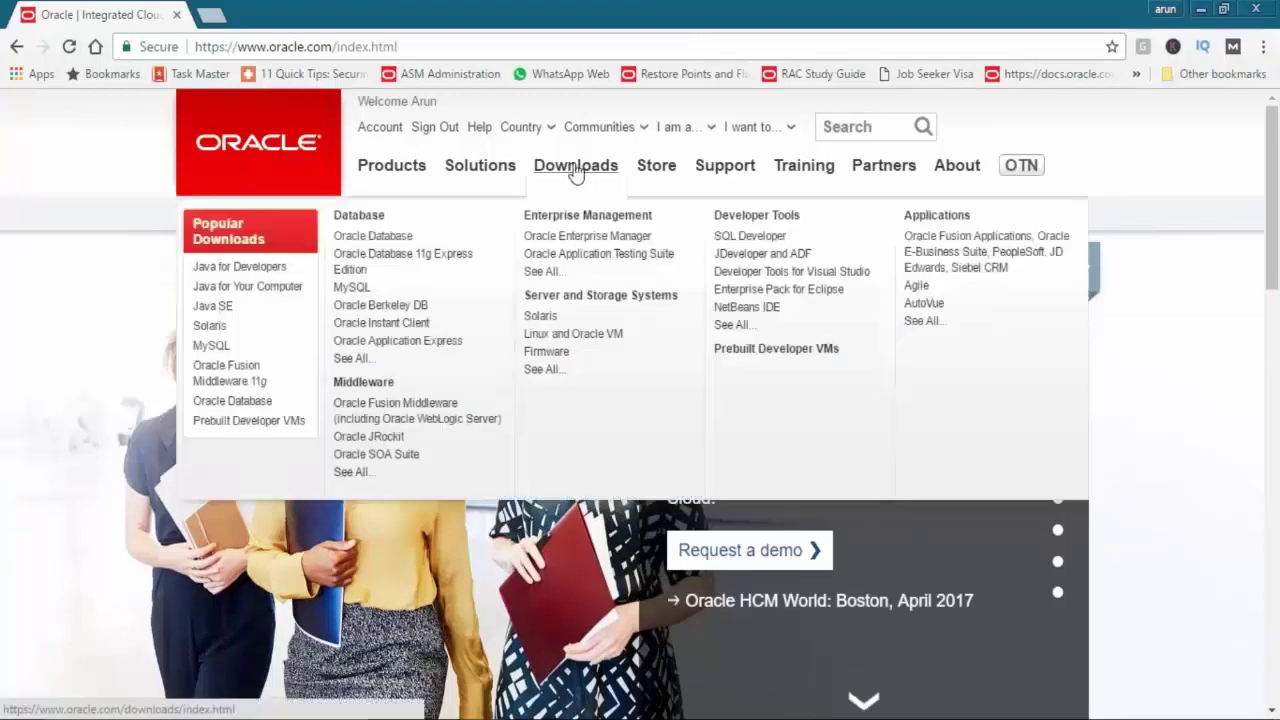
{"action": "left_click", "coordinate": [396, 238]}
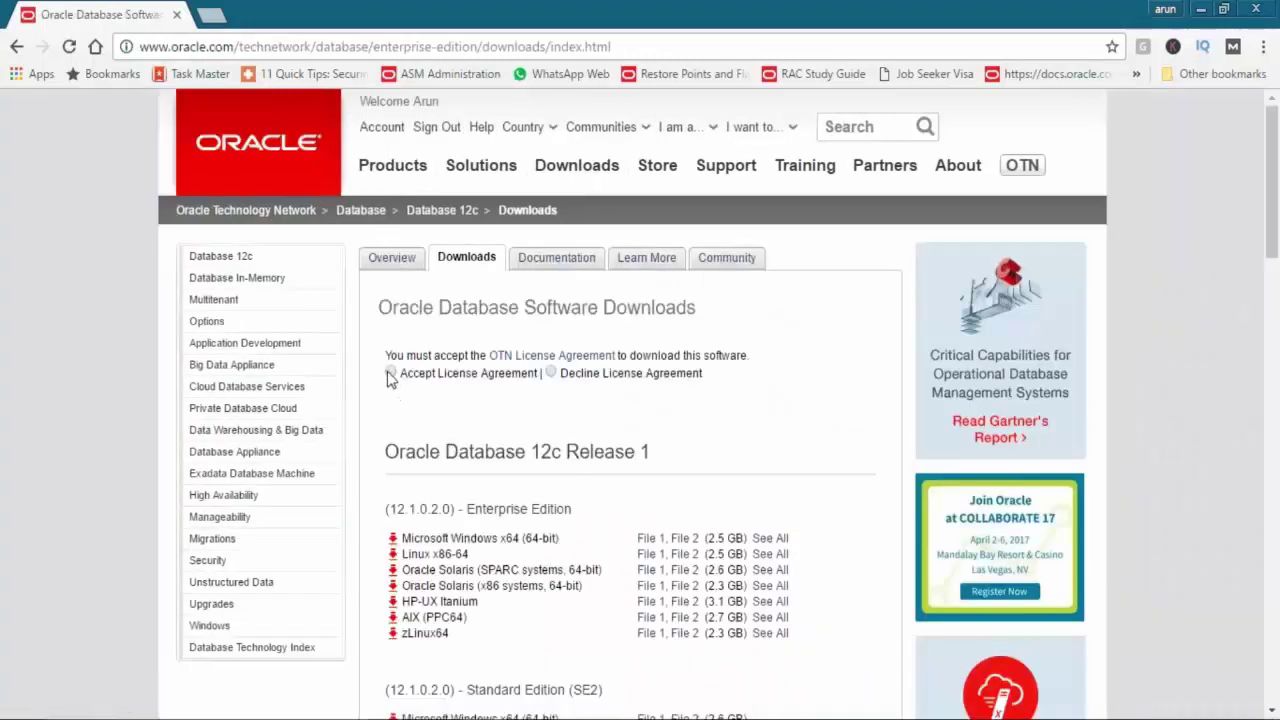
{"action": "left_click", "coordinate": [389, 372]}
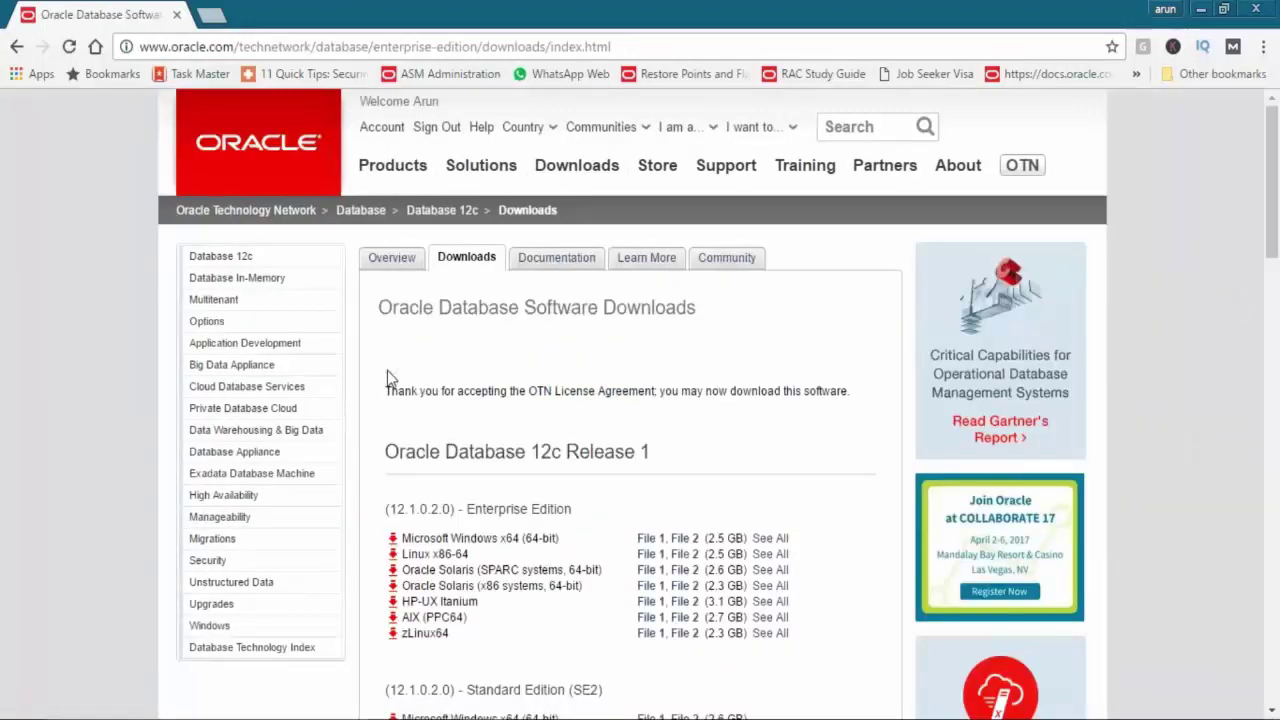
Open all 11g Release 2 (11.2.0.1.0) downloads for Linux x86-64
{"action": "scroll", "coordinate": [490, 390], "scroll_direction": "down", "scroll_amount": 1}
{"action": "scroll", "coordinate": [490, 390], "scroll_direction": "down", "scroll_amount": 1}
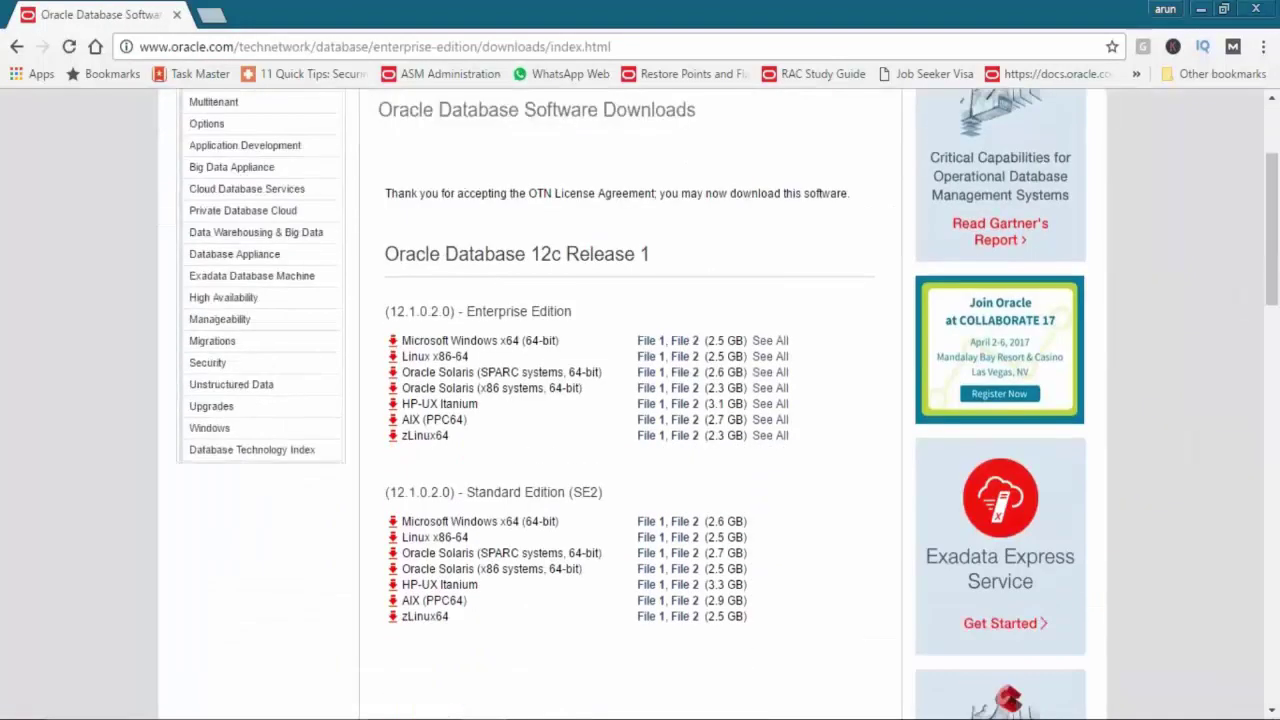
{"action": "scroll", "coordinate": [490, 390], "scroll_direction": "down", "scroll_amount": 3}
{"action": "scroll", "coordinate": [490, 373], "scroll_direction": "down", "scroll_amount": 2}
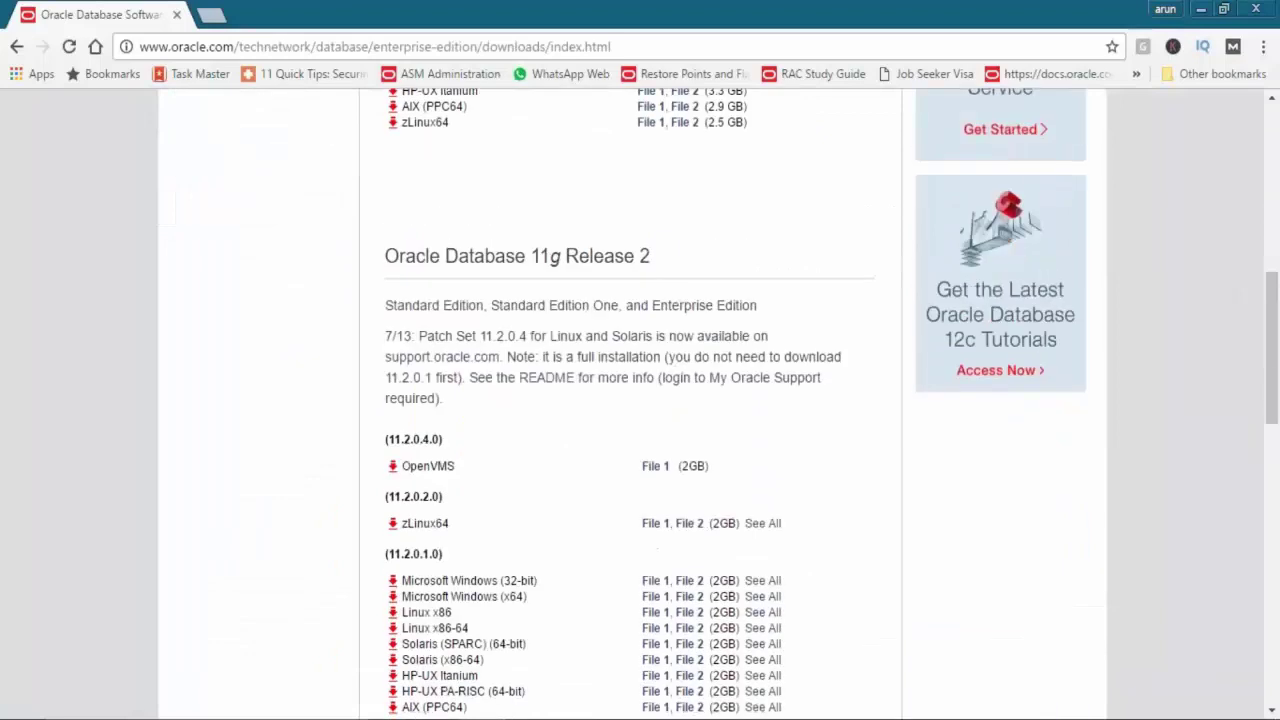
{"action": "scroll", "coordinate": [563, 411], "scroll_direction": "down", "scroll_amount": 1}
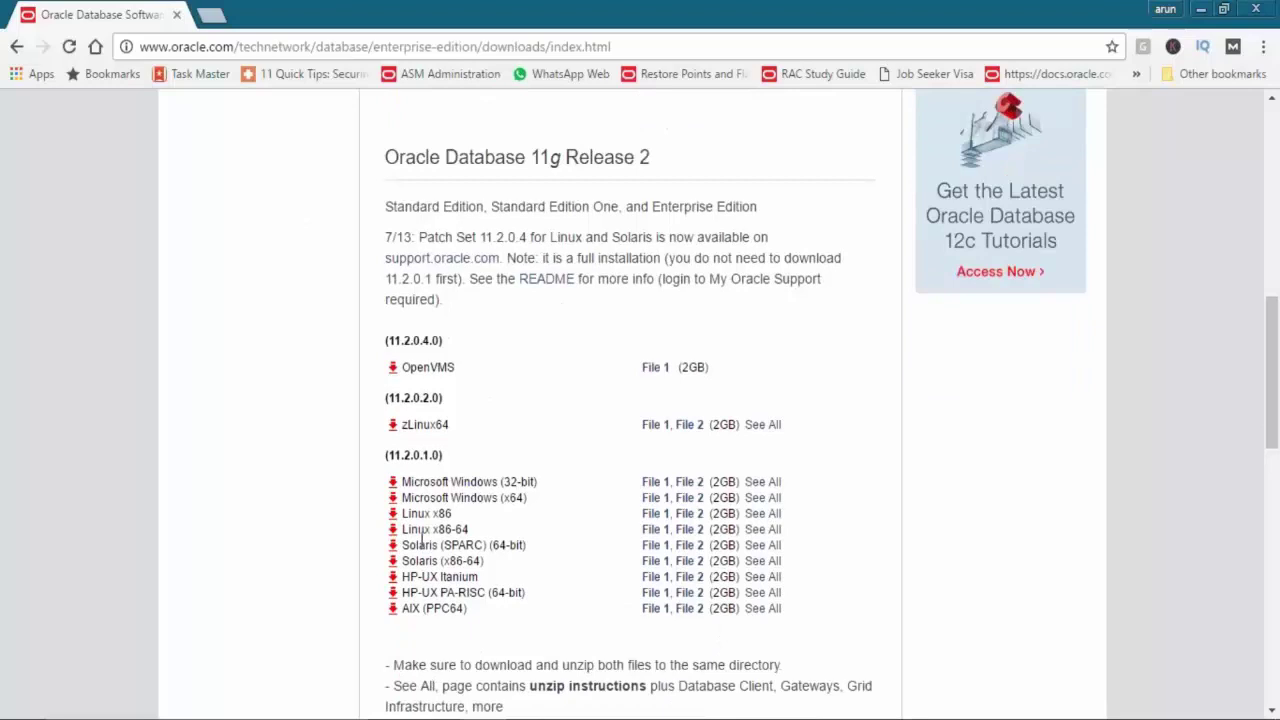
{"action": "left_click_drag", "start_coordinate": [407, 529], "coordinate": [469, 529]}
{"action": "left_click", "coordinate": [469, 529]}
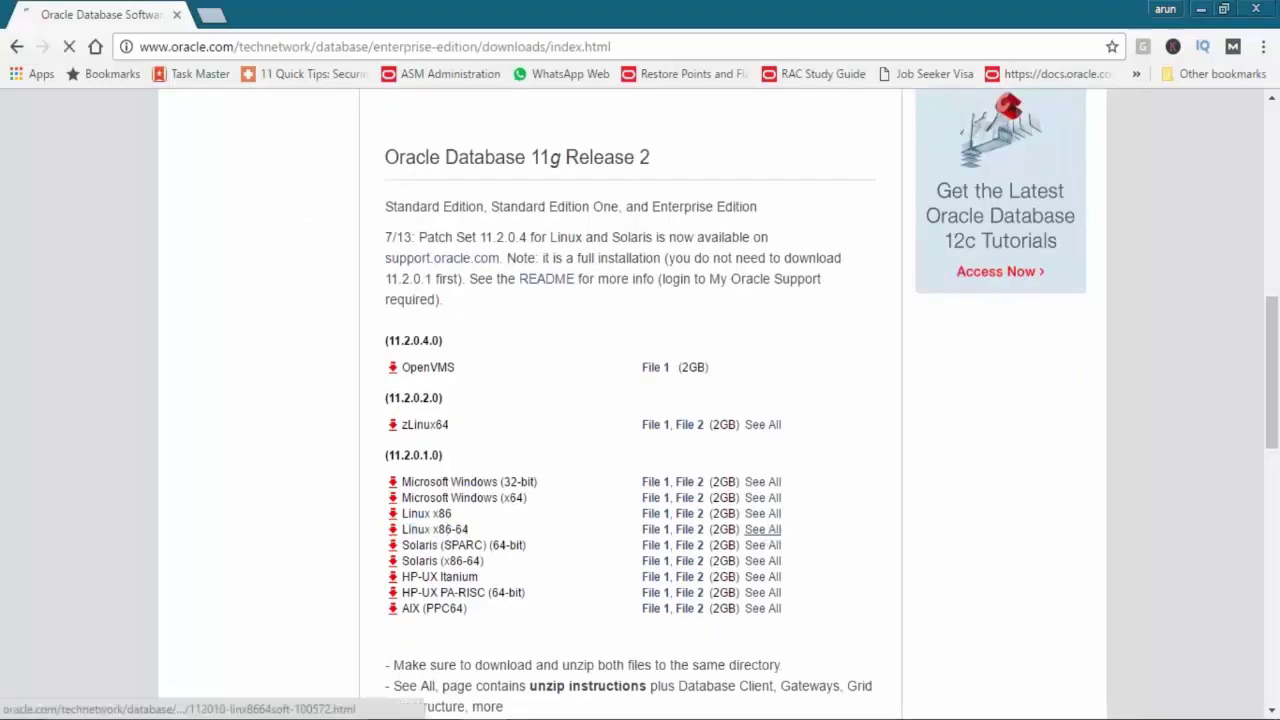
{"action": "left_click", "coordinate": [763, 530]}
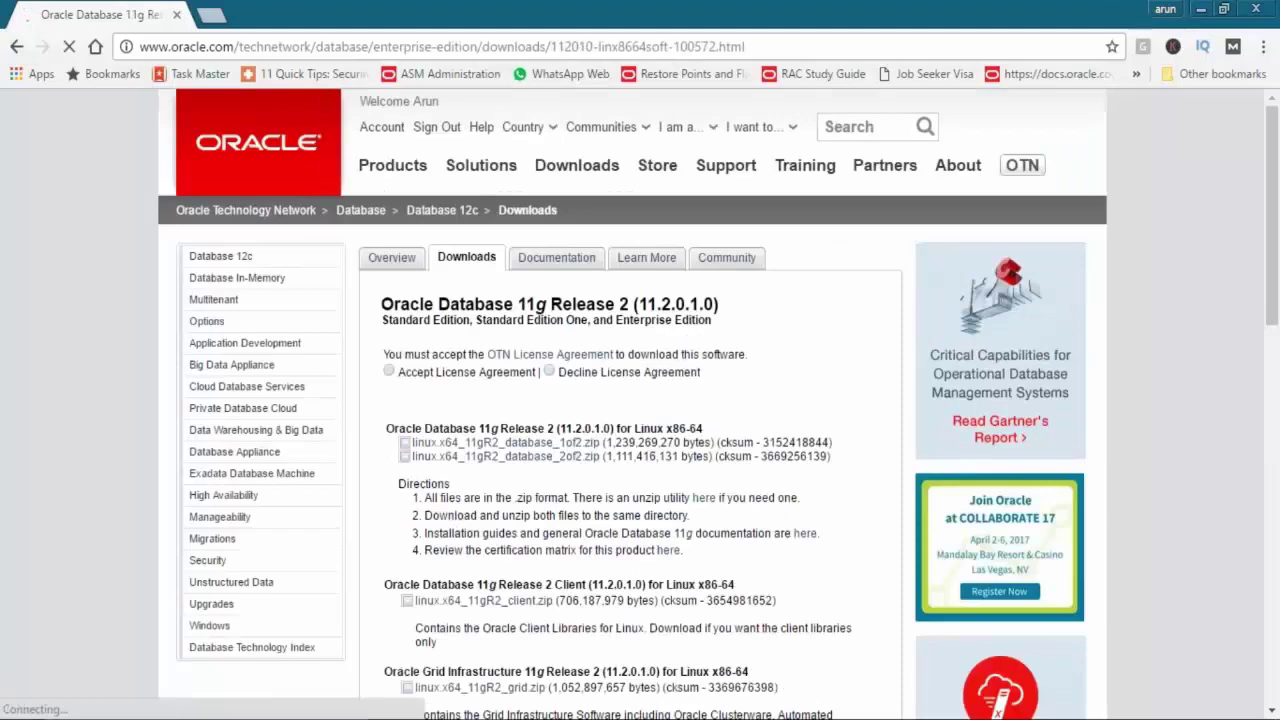
Accept the license on the Linux downloads page and highlight the Client download heading
{"action": "left_click", "coordinate": [389, 371]}
{"action": "scroll", "coordinate": [390, 430], "scroll_direction": "down", "scroll_amount": 1}
{"action": "scroll", "coordinate": [380, 435], "scroll_direction": "down", "scroll_amount": 1}
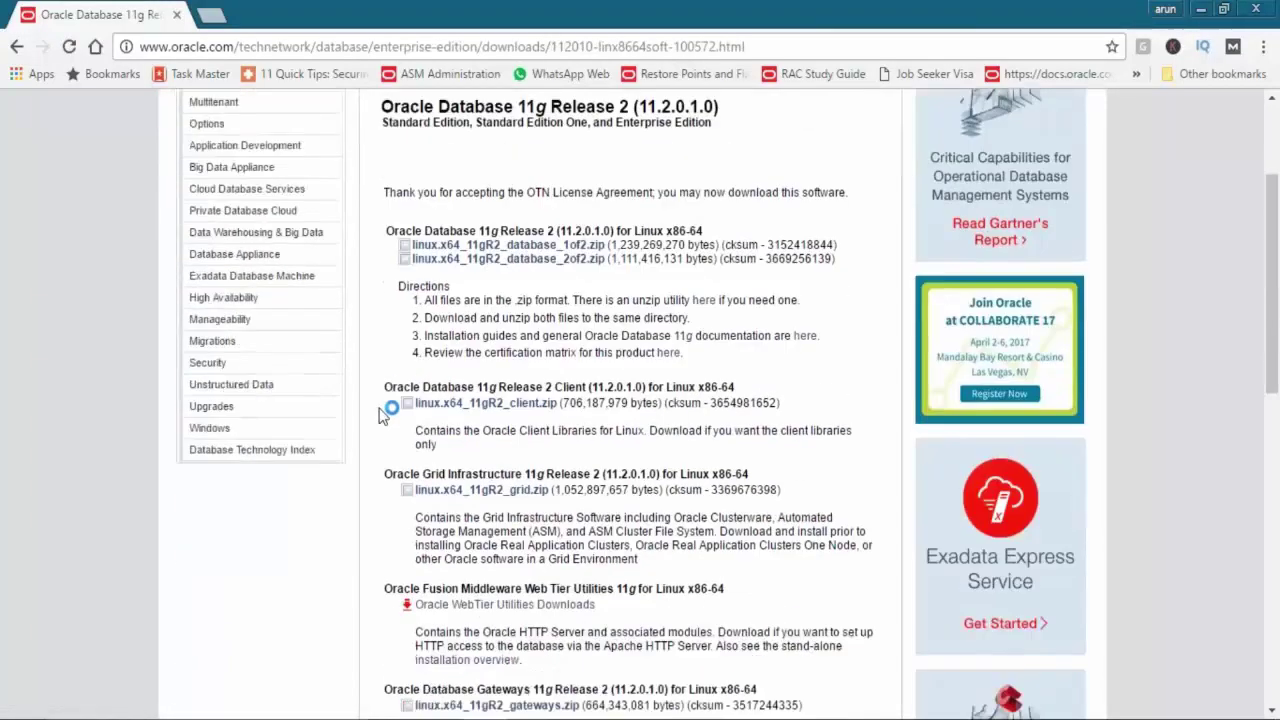
{"action": "left_click_drag", "start_coordinate": [385, 387], "coordinate": [737, 386]}
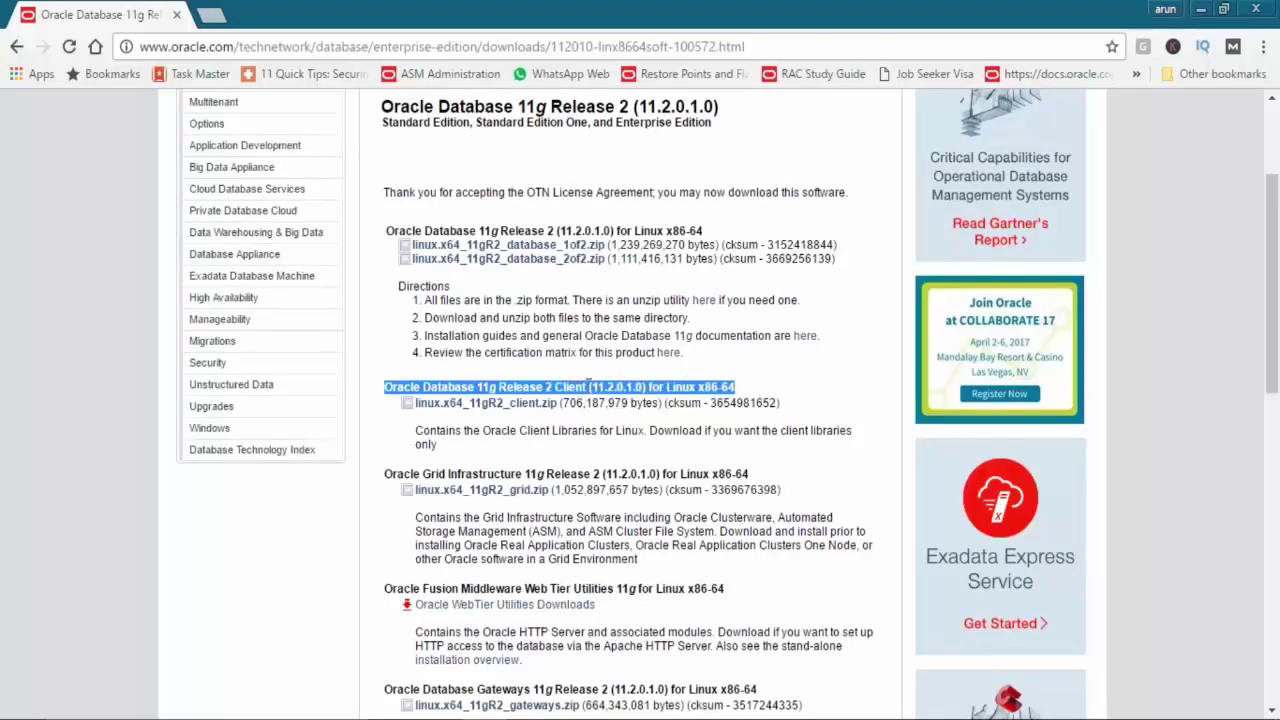
{"action": "left_click", "coordinate": [740, 386]}
{"action": "left_click_drag", "start_coordinate": [740, 386], "coordinate": [385, 404]}
{"action": "left_click", "coordinate": [685, 403]}
Highlight 'Linux' and 'Client' in the heading, then go back to the main downloads page
{"action": "left_click_drag", "start_coordinate": [666, 388], "coordinate": [737, 386]}
{"action": "left_click", "coordinate": [745, 396]}
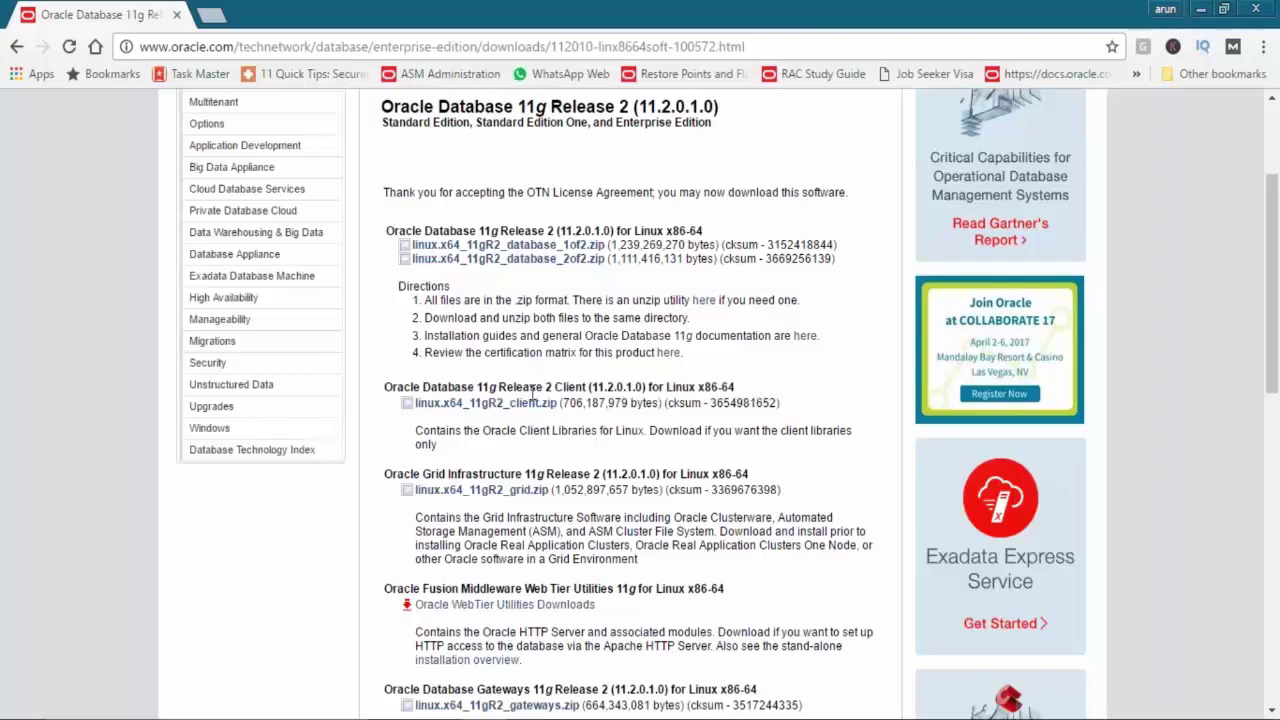
{"action": "left_click_drag", "start_coordinate": [499, 388], "coordinate": [749, 388]}
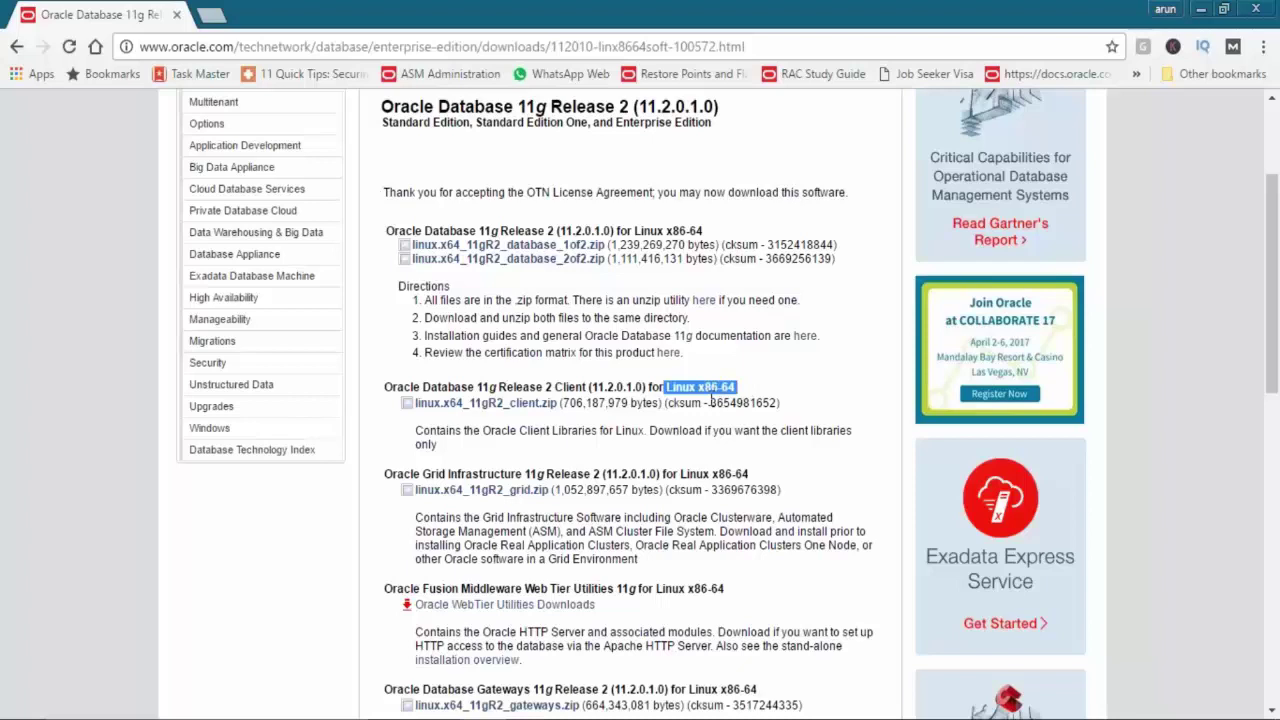
{"action": "left_click_drag", "start_coordinate": [667, 389], "coordinate": [697, 389]}
{"action": "double_click", "coordinate": [572, 388]}
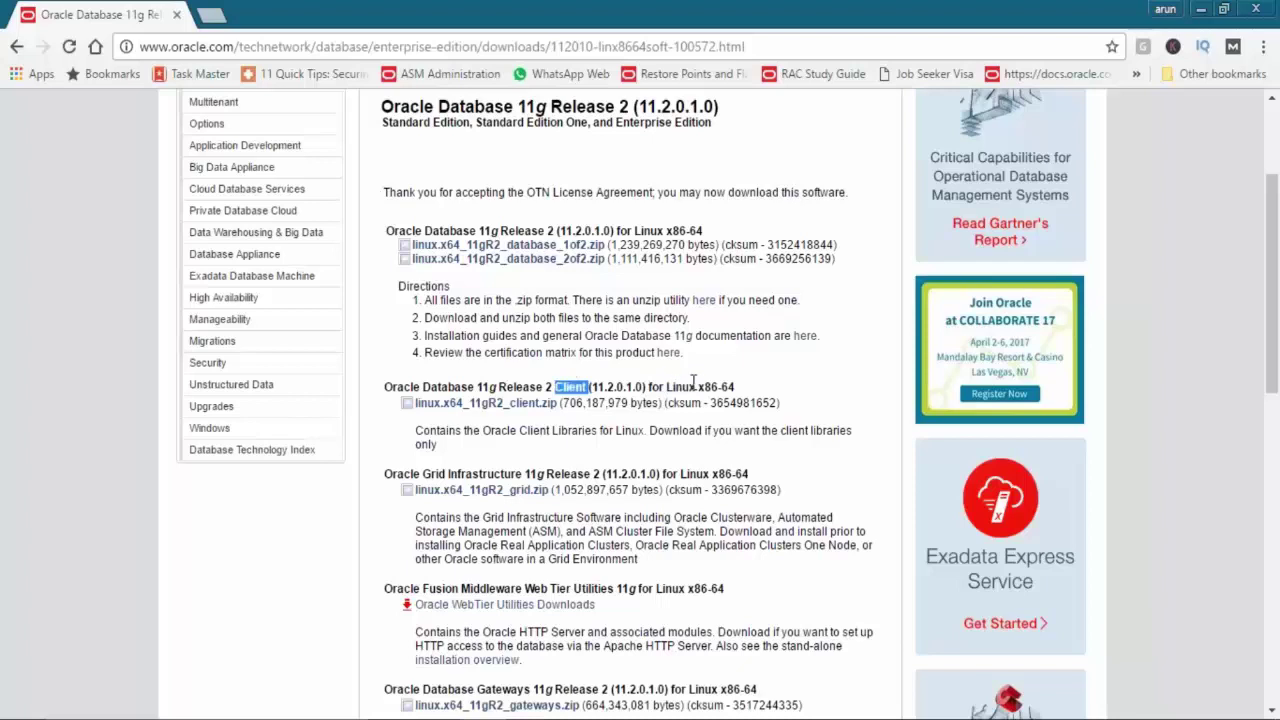
{"action": "double_click", "coordinate": [688, 389]}
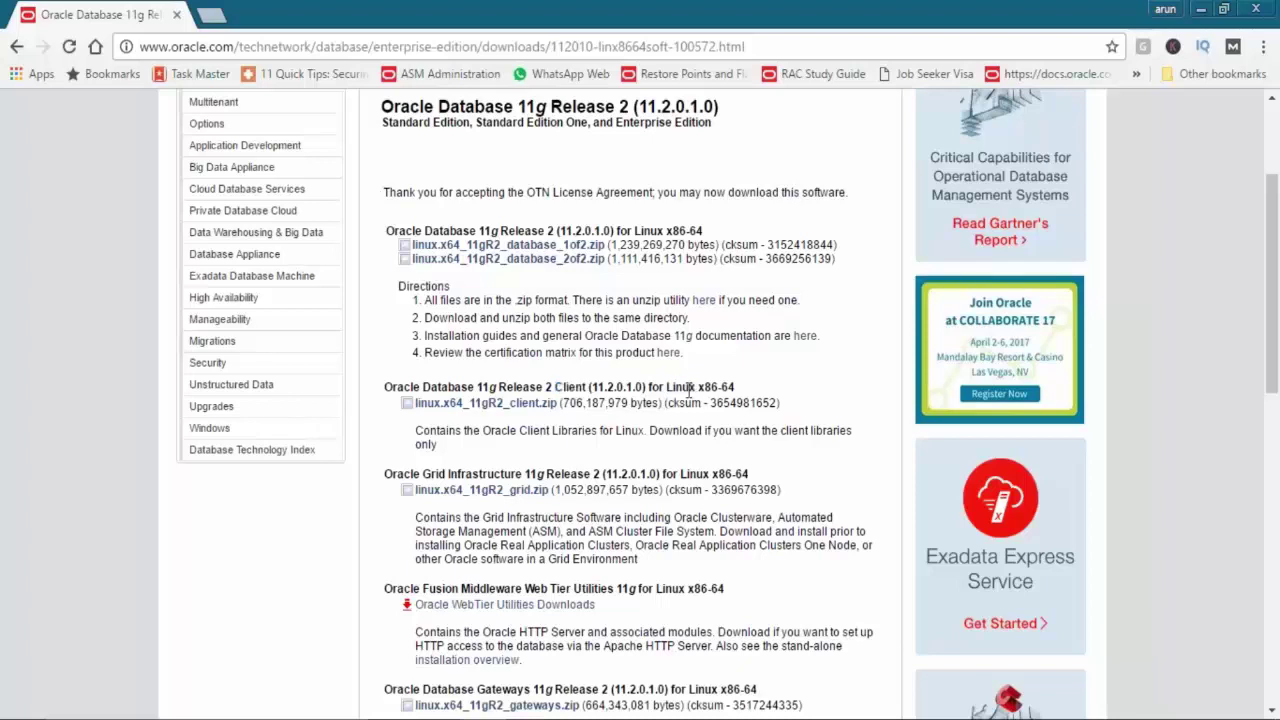
{"action": "double_click", "coordinate": [572, 388]}
{"action": "left_click", "coordinate": [660, 378]}
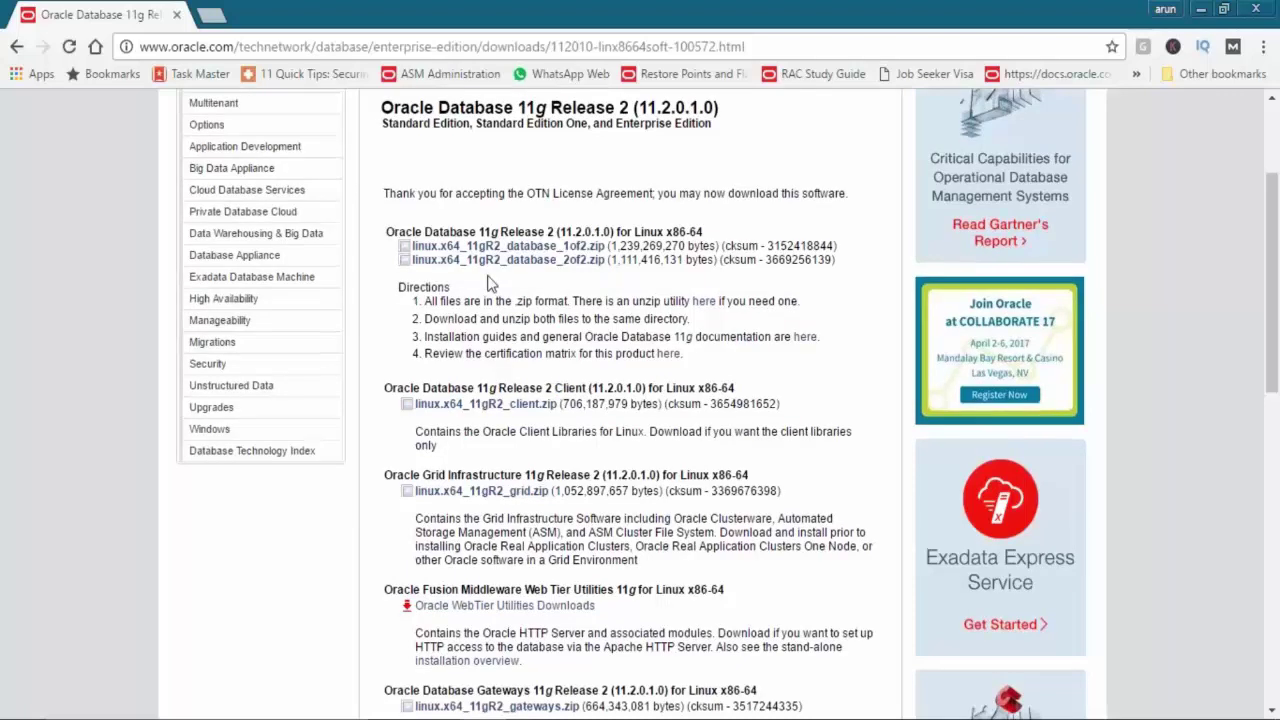
{"action": "scroll", "coordinate": [443, 229], "scroll_direction": "up", "scroll_amount": 2}
{"action": "left_click", "coordinate": [8, 46]}
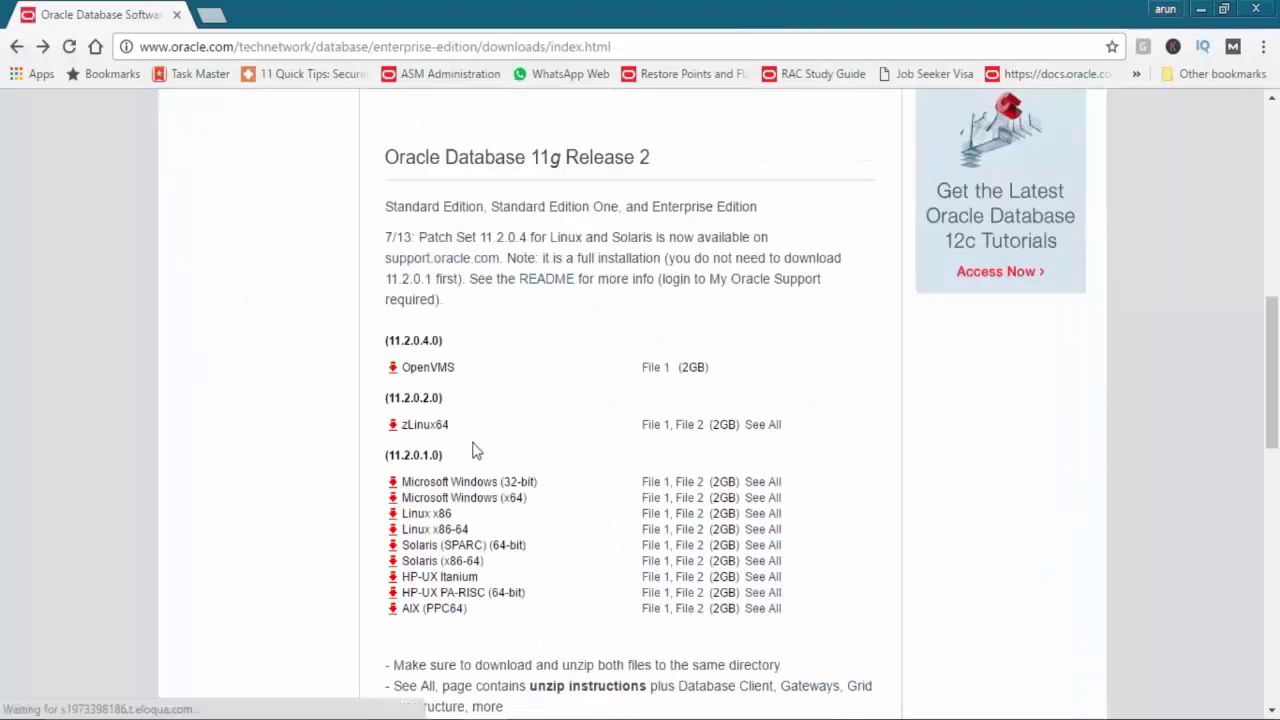
Open all Microsoft Windows (x64) downloads and accept their license agreement
{"action": "left_click_drag", "start_coordinate": [423, 498], "coordinate": [515, 502]}
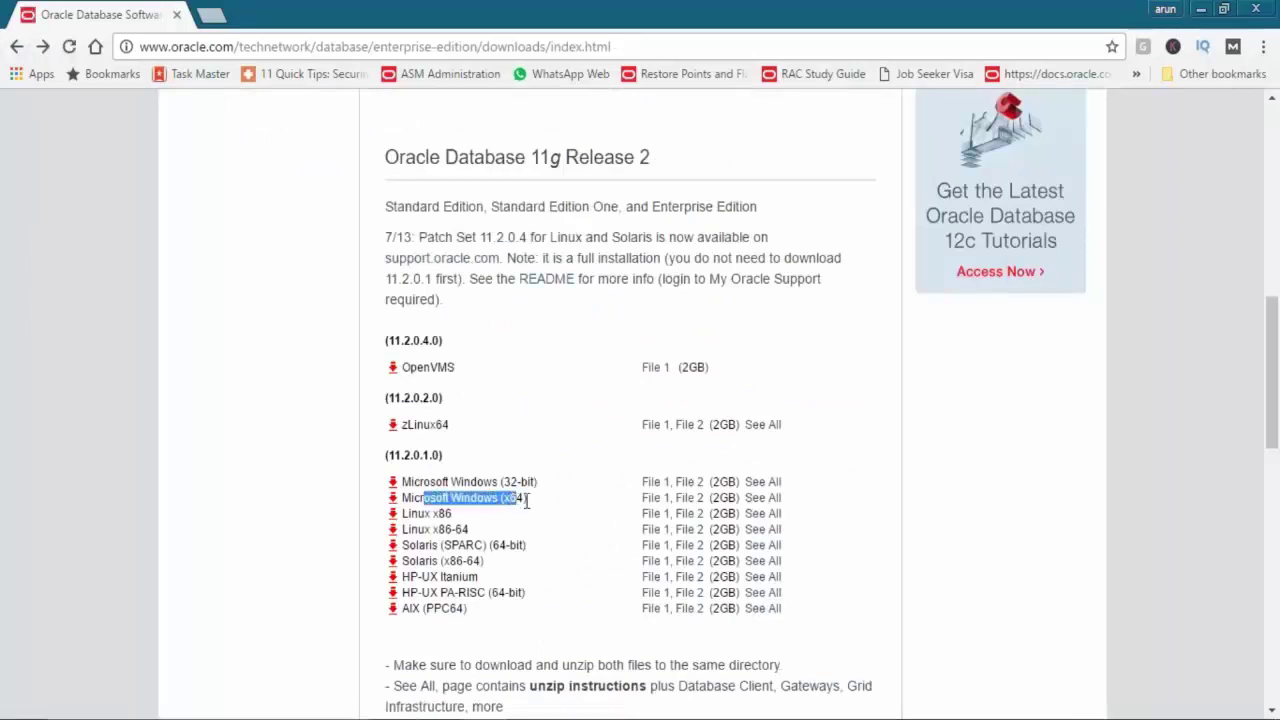
{"action": "left_click", "coordinate": [762, 498]}
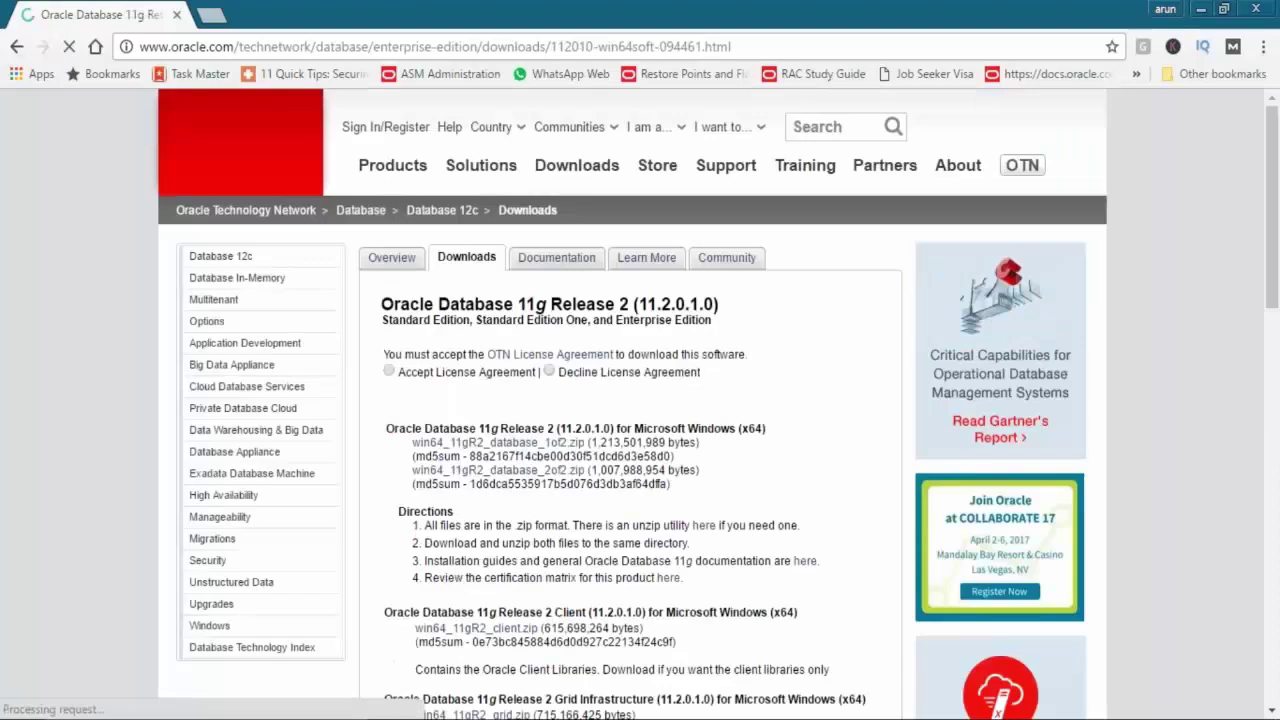
{"action": "left_click", "coordinate": [389, 368]}
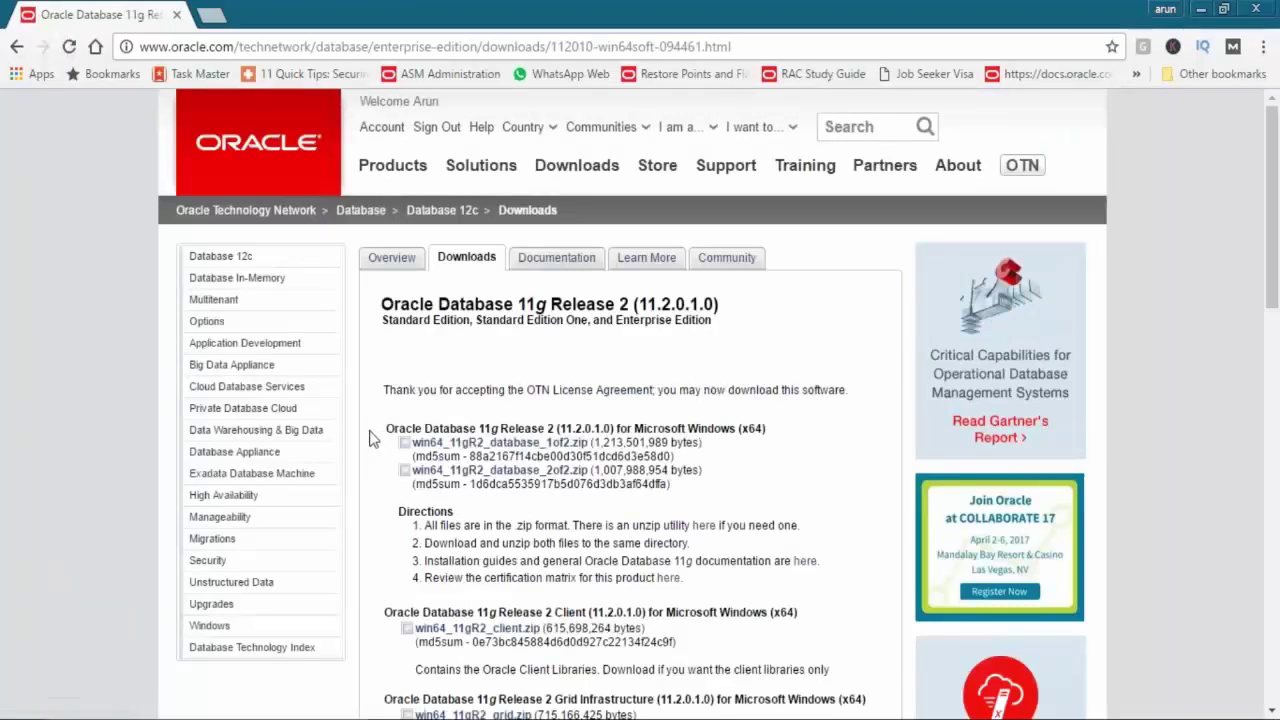
{"action": "scroll", "coordinate": [378, 430], "scroll_direction": "down", "scroll_amount": 2}
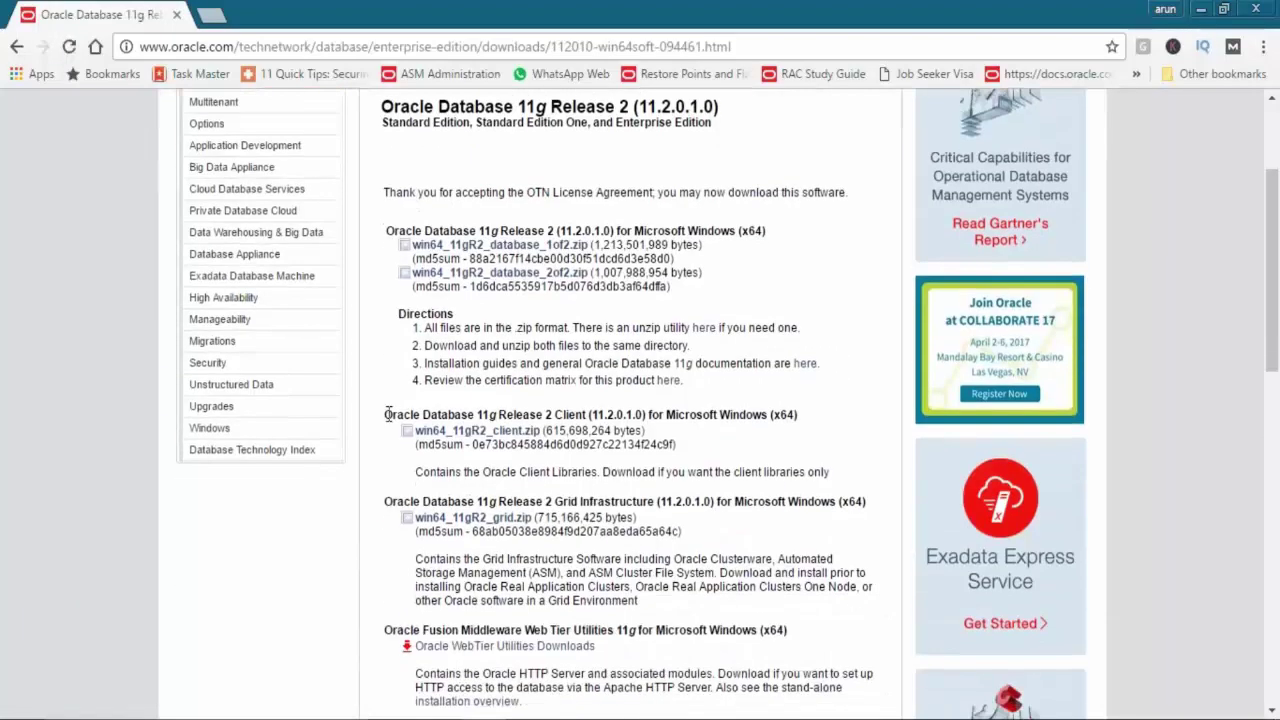
{"action": "left_click_drag", "start_coordinate": [385, 414], "coordinate": [806, 417]}
{"action": "left_click", "coordinate": [808, 428]}
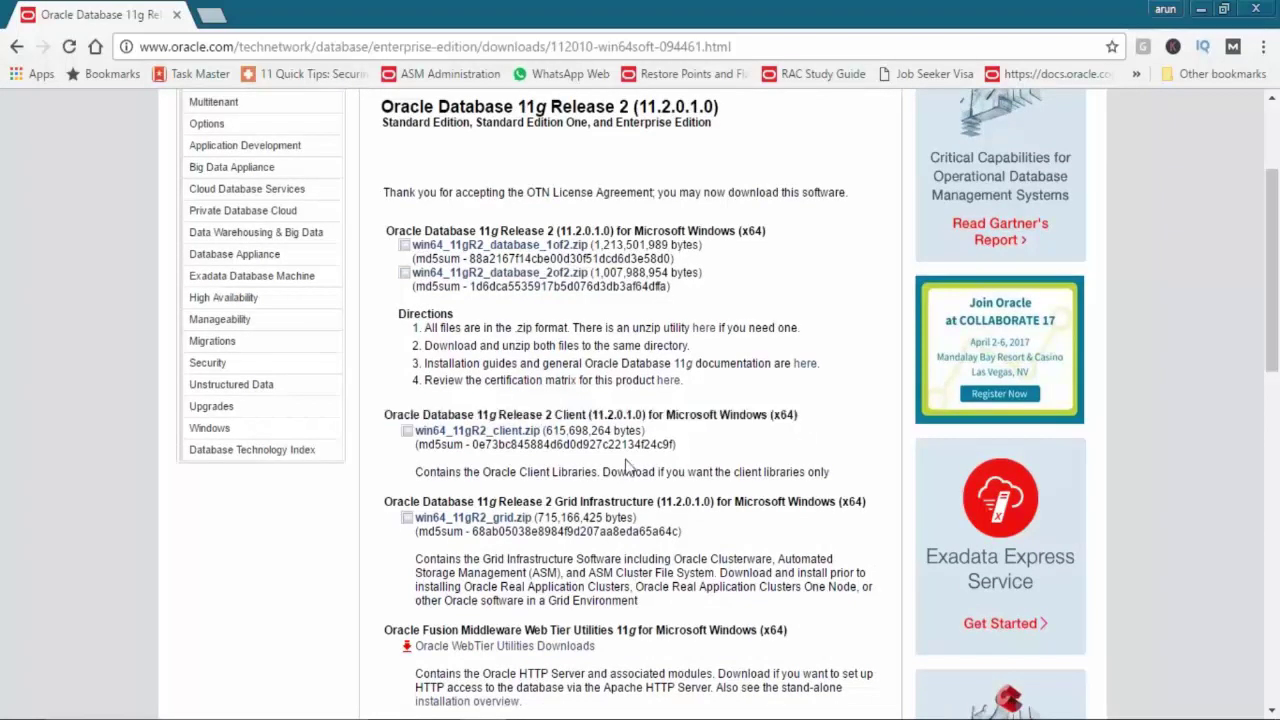
Start downloading win64_11gR2_client.zip, cancel it, and close the download bar
{"action": "left_click", "coordinate": [493, 433]}
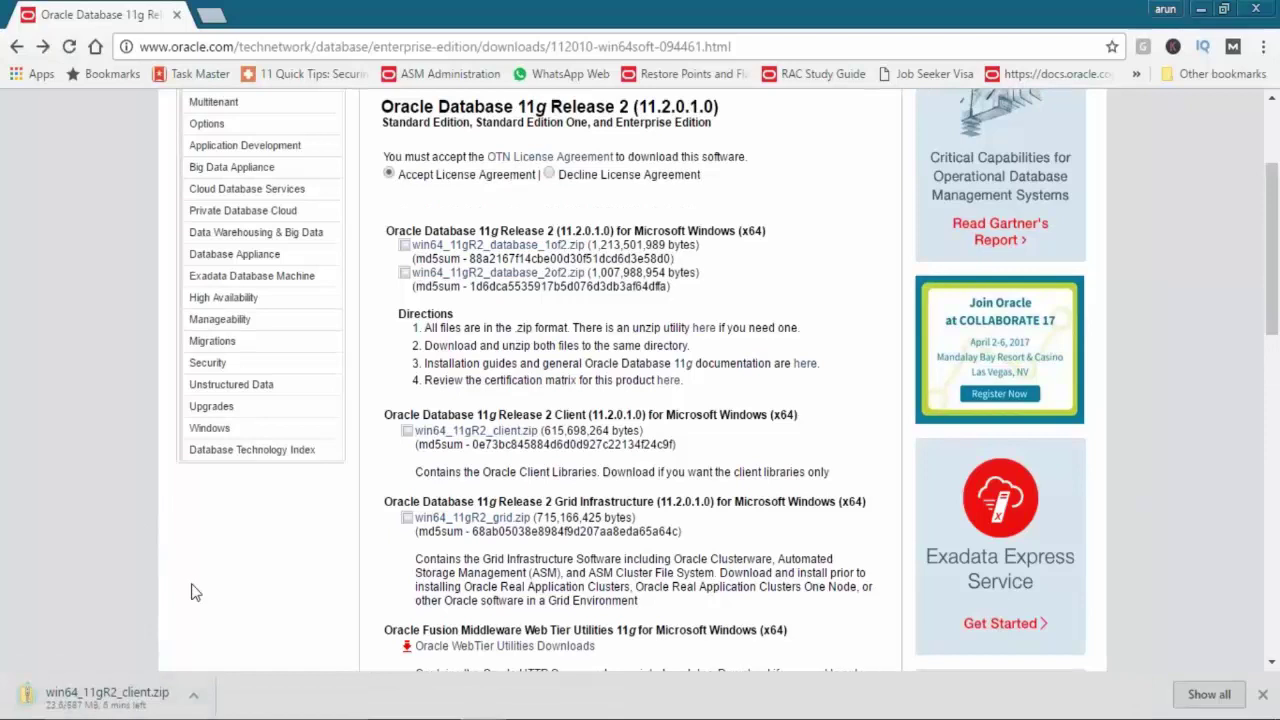
{"action": "left_click", "coordinate": [196, 692]}
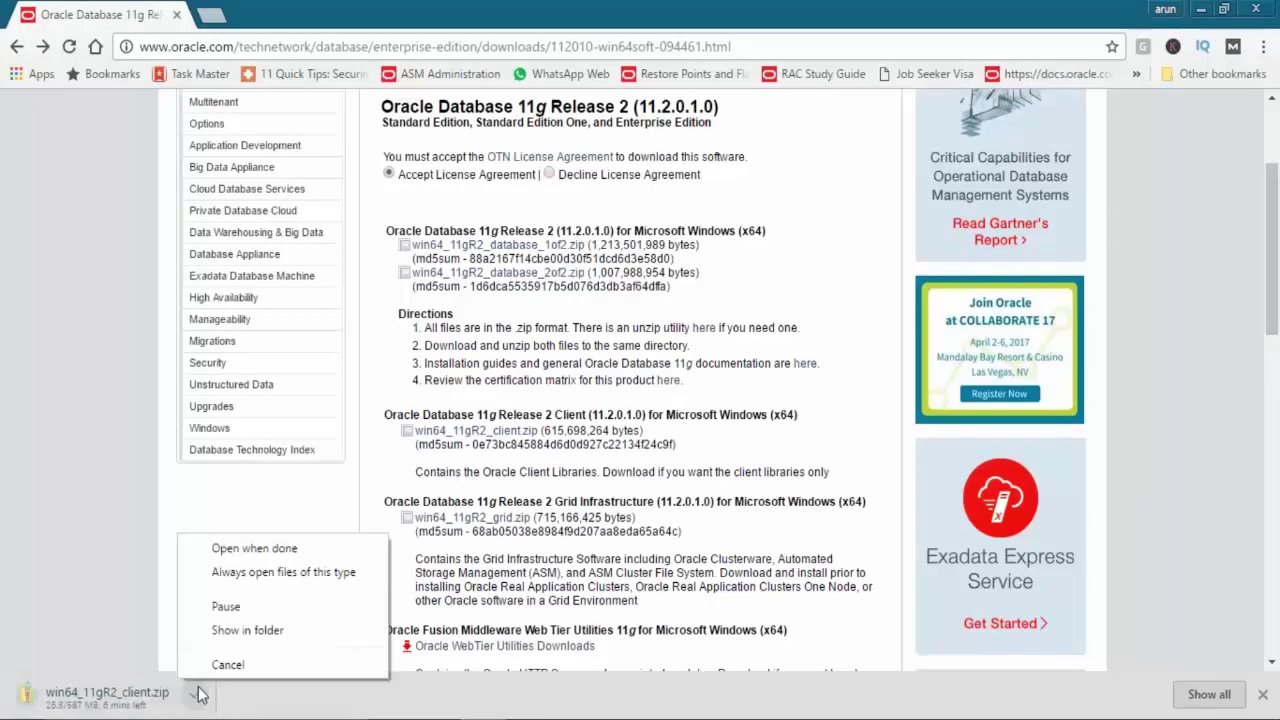
{"action": "left_click", "coordinate": [222, 665]}
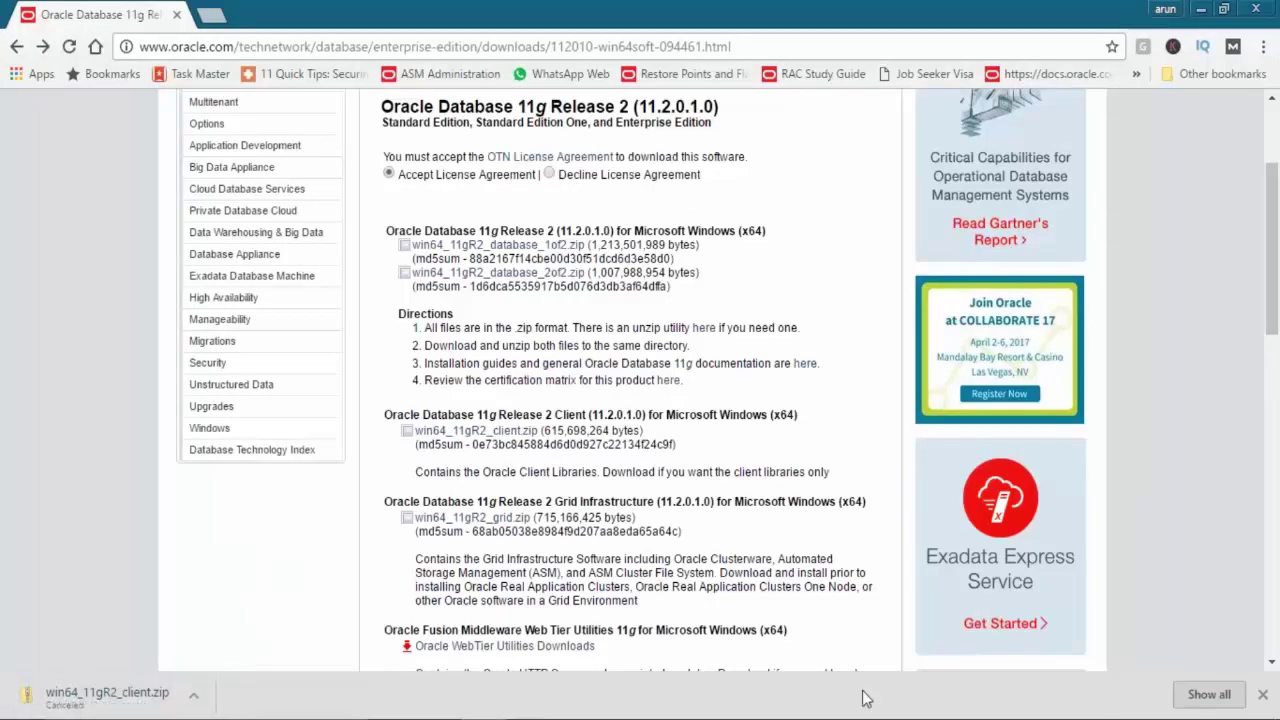
{"action": "left_click", "coordinate": [1262, 694]}
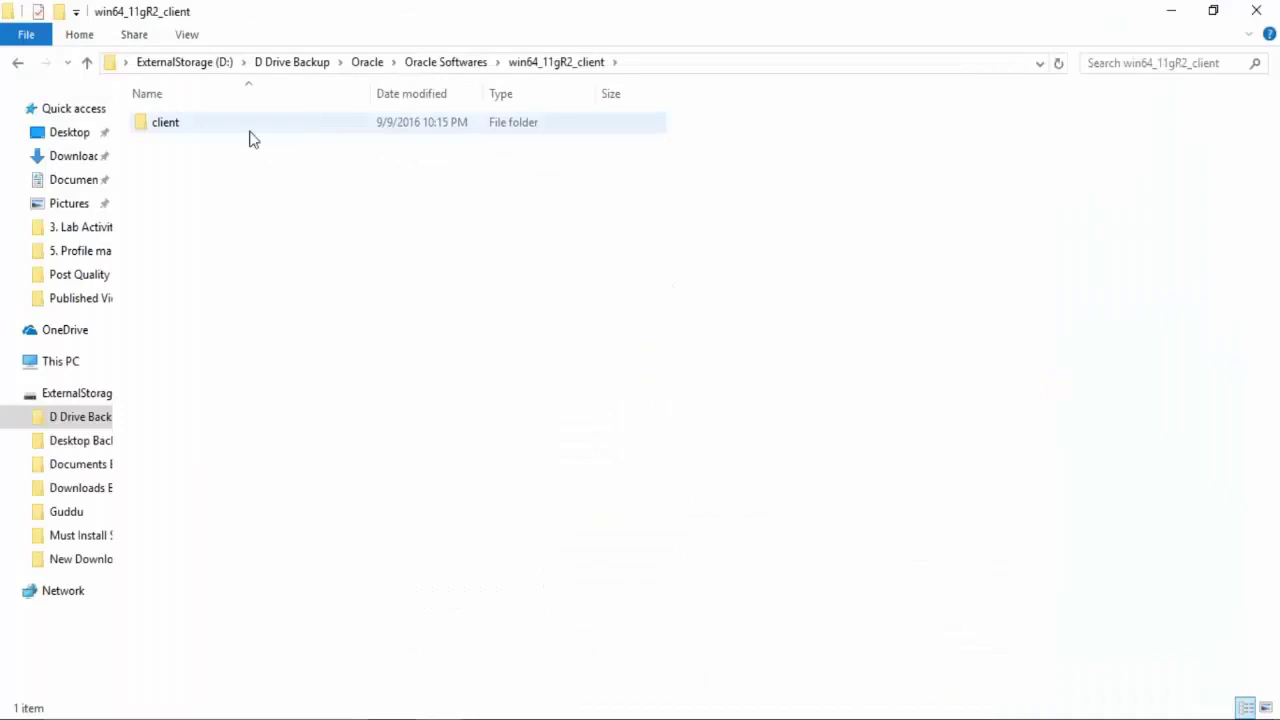
Open the client folder and run setup to launch the Oracle Client Installer
{"action": "double_click", "coordinate": [240, 130]}
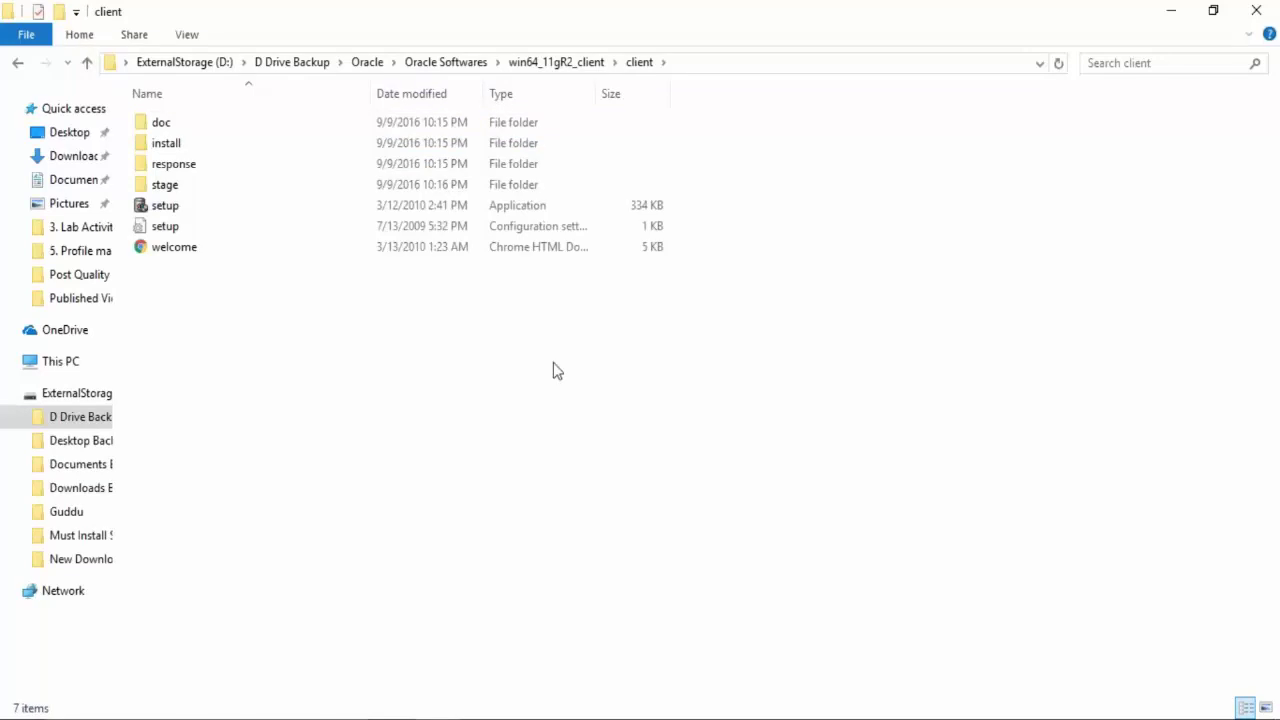
{"action": "left_click_drag", "start_coordinate": [450, 187], "coordinate": [280, 228]}
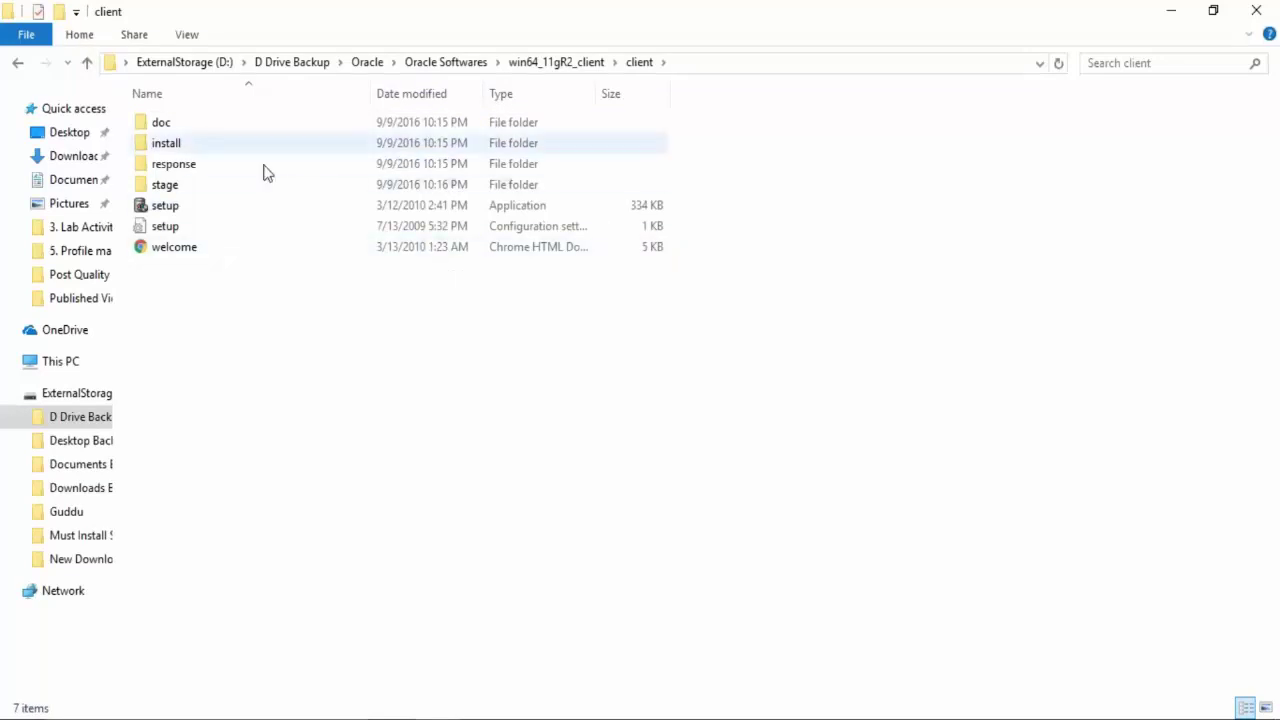
{"action": "double_click", "coordinate": [225, 210]}
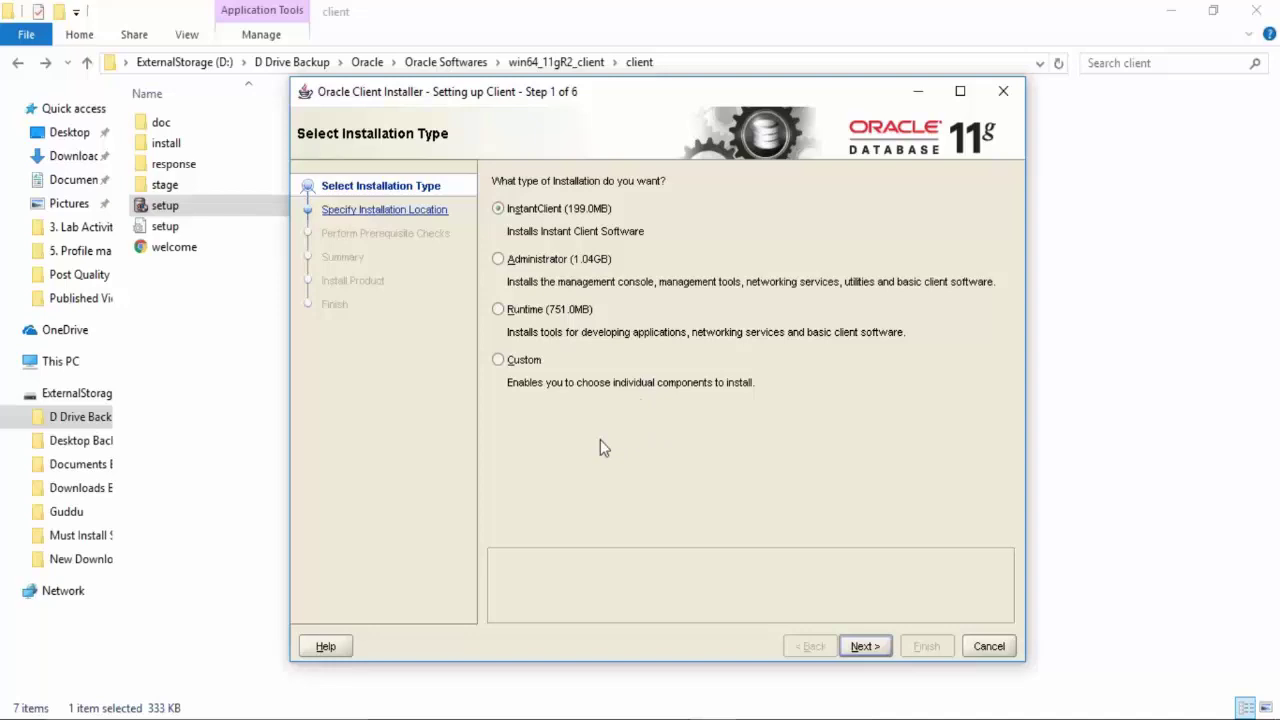
Install as Administrator in English with the Oracle Base on drive E, and start installation
{"action": "left_click", "coordinate": [500, 261]}
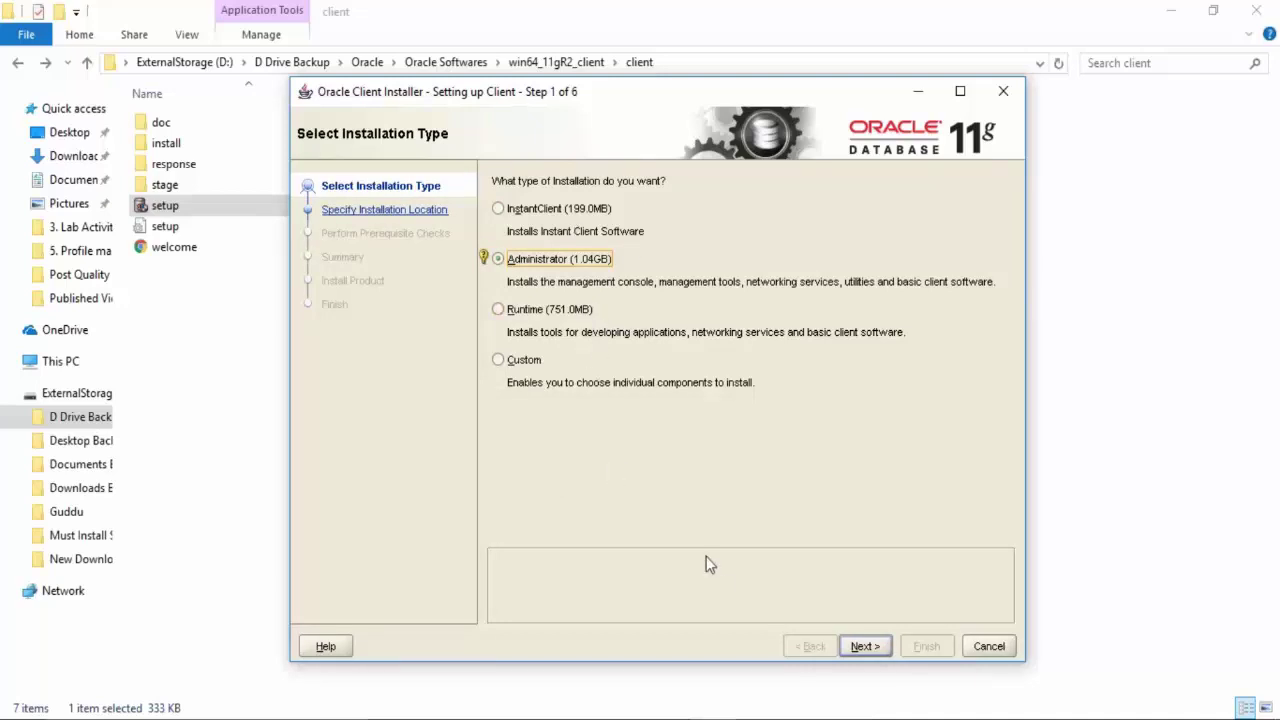
{"action": "left_click", "coordinate": [866, 645]}
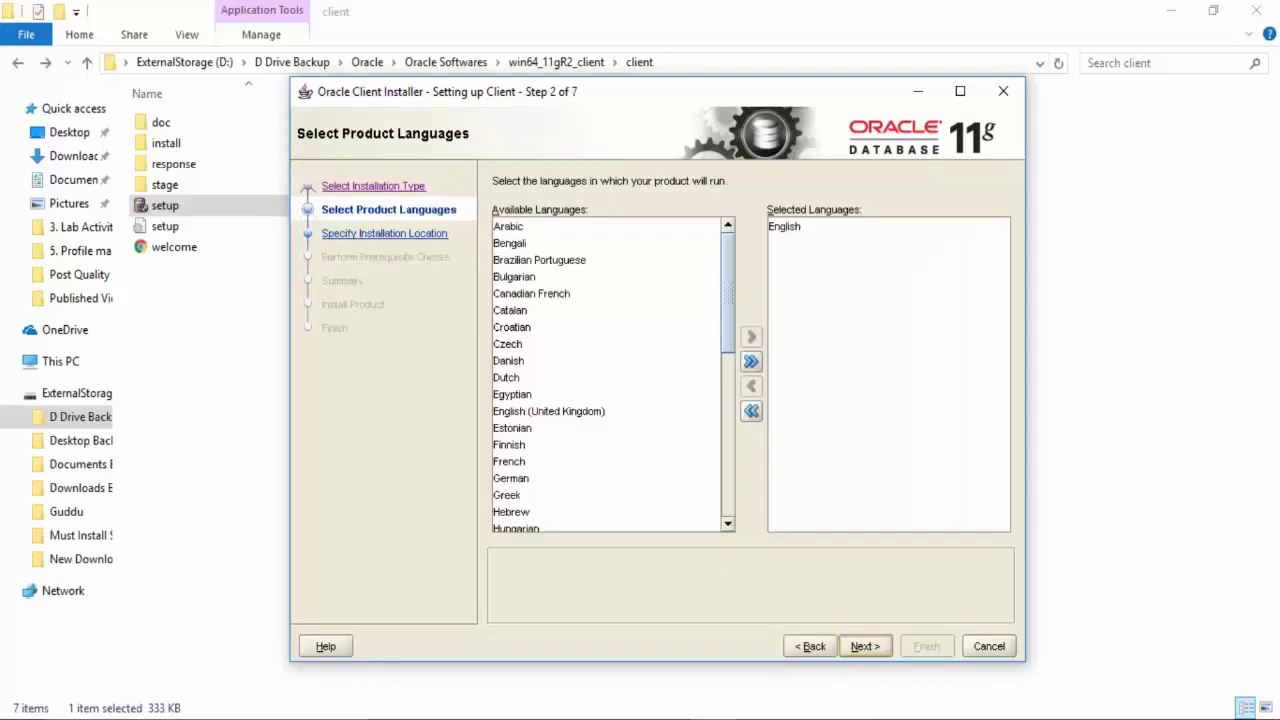
{"action": "left_click", "coordinate": [864, 646]}
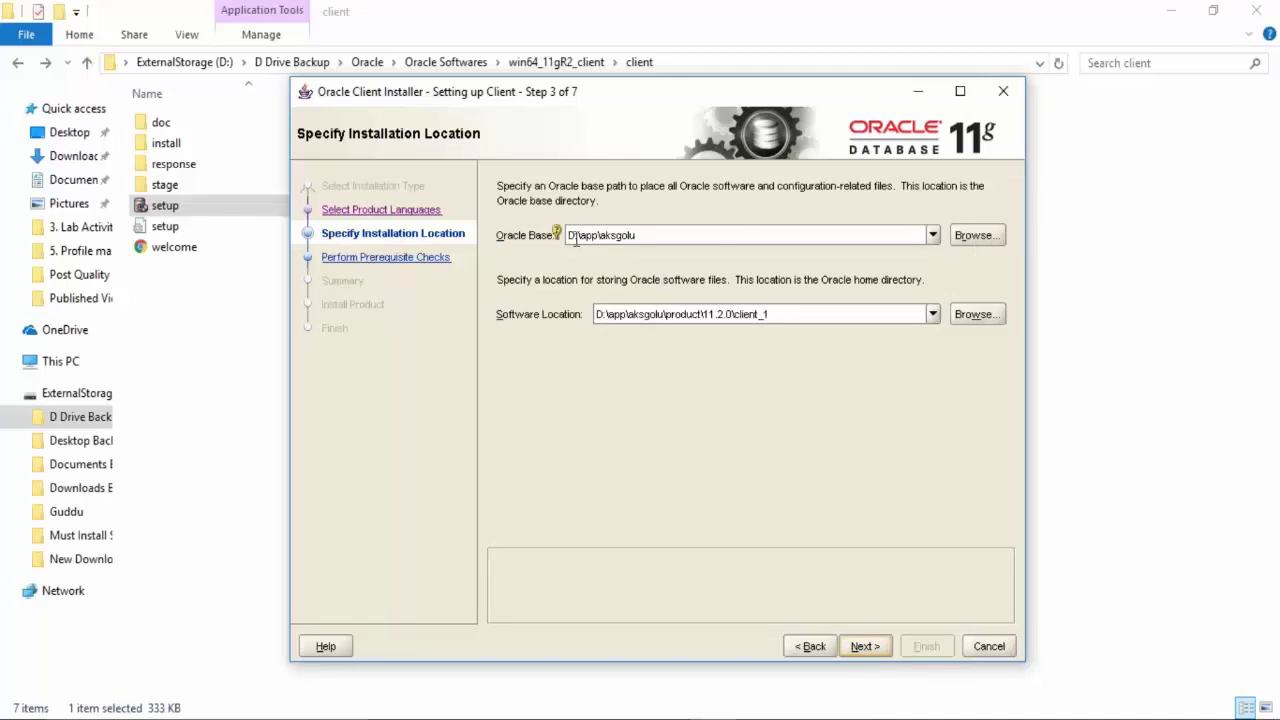
{"action": "key", "text": "BackSpace"}
{"action": "type", "text": "E"}
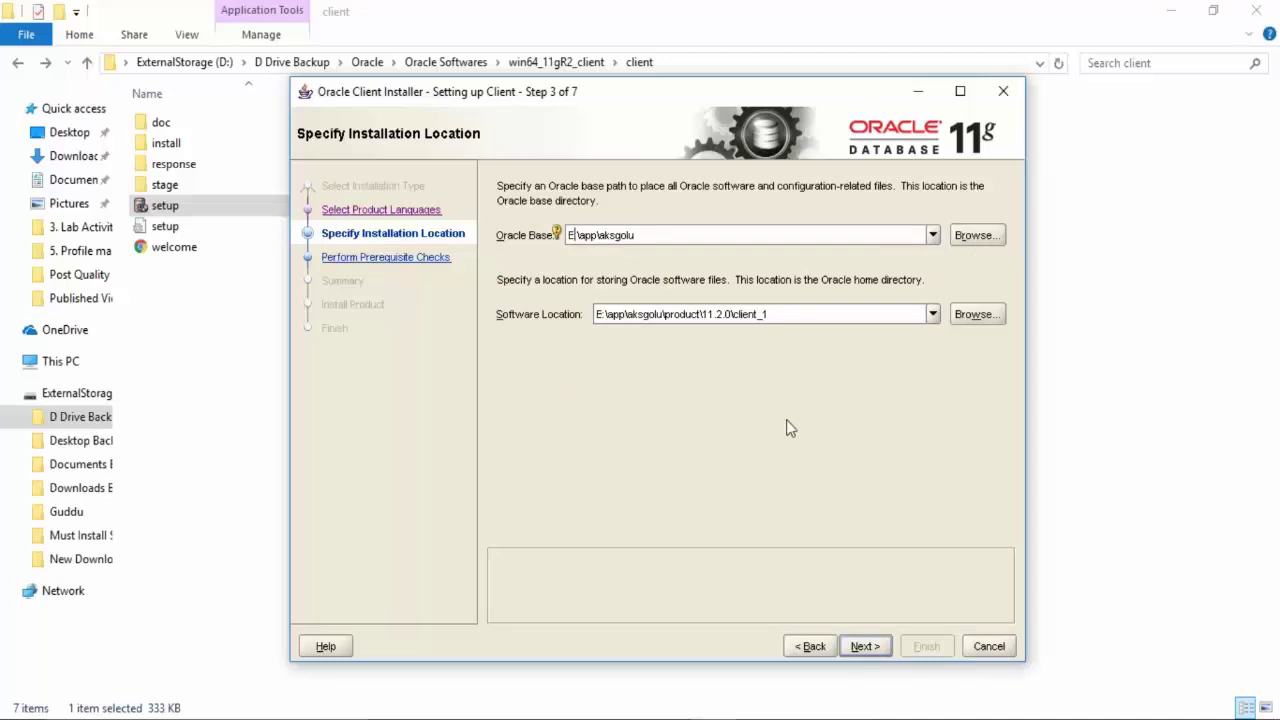
{"action": "left_click", "coordinate": [866, 647]}
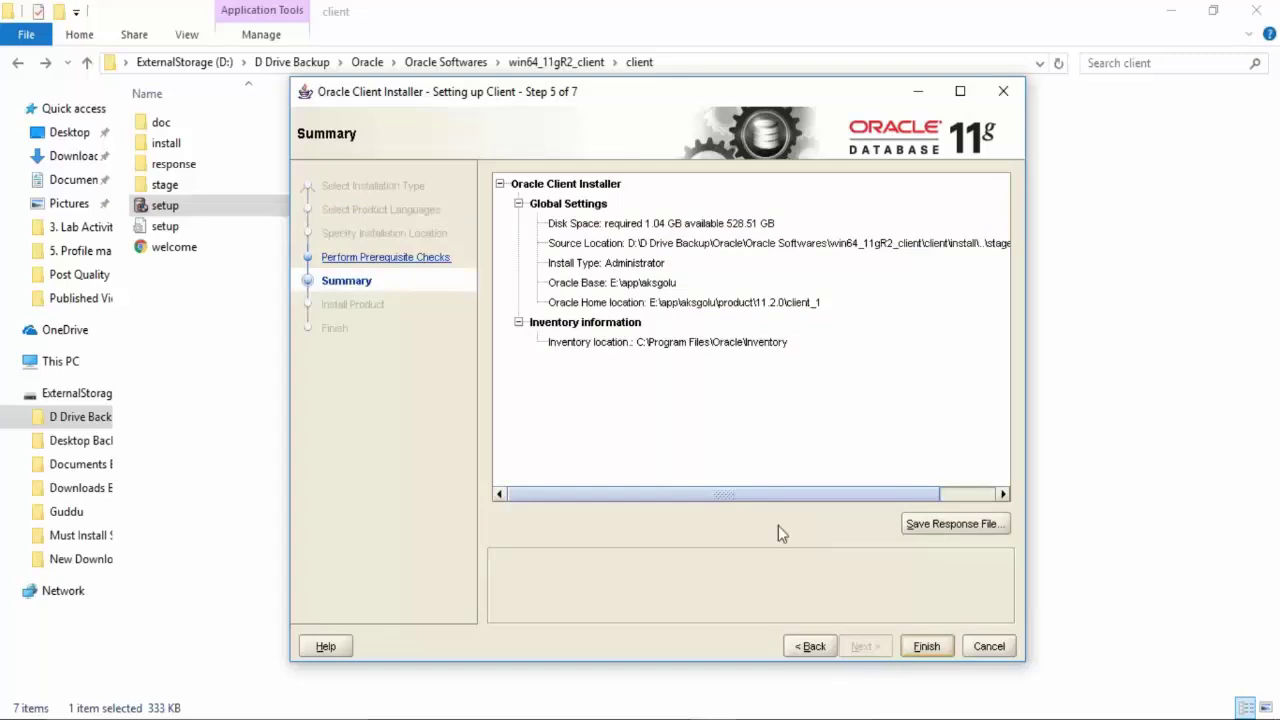
{"action": "left_click", "coordinate": [927, 646]}
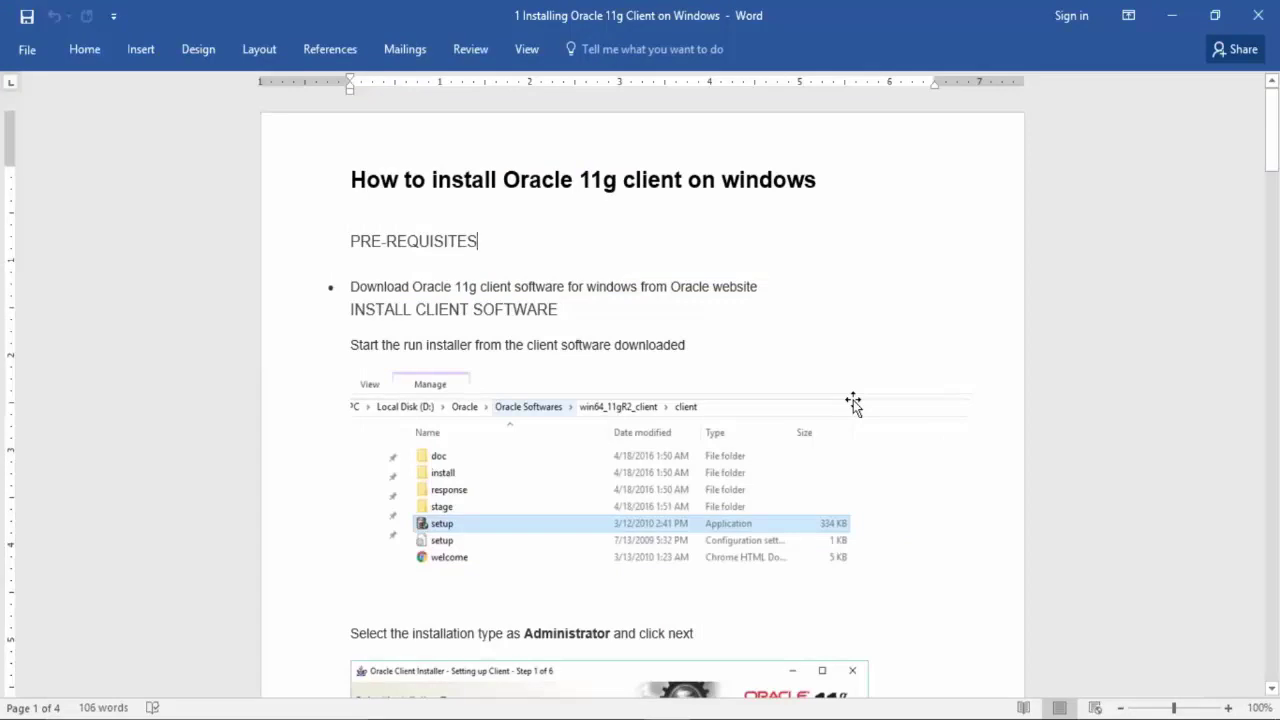
Scroll down the Word installation guide to its final step and back to the top
{"action": "scroll", "coordinate": [852, 402], "scroll_direction": "down", "scroll_amount": 15}
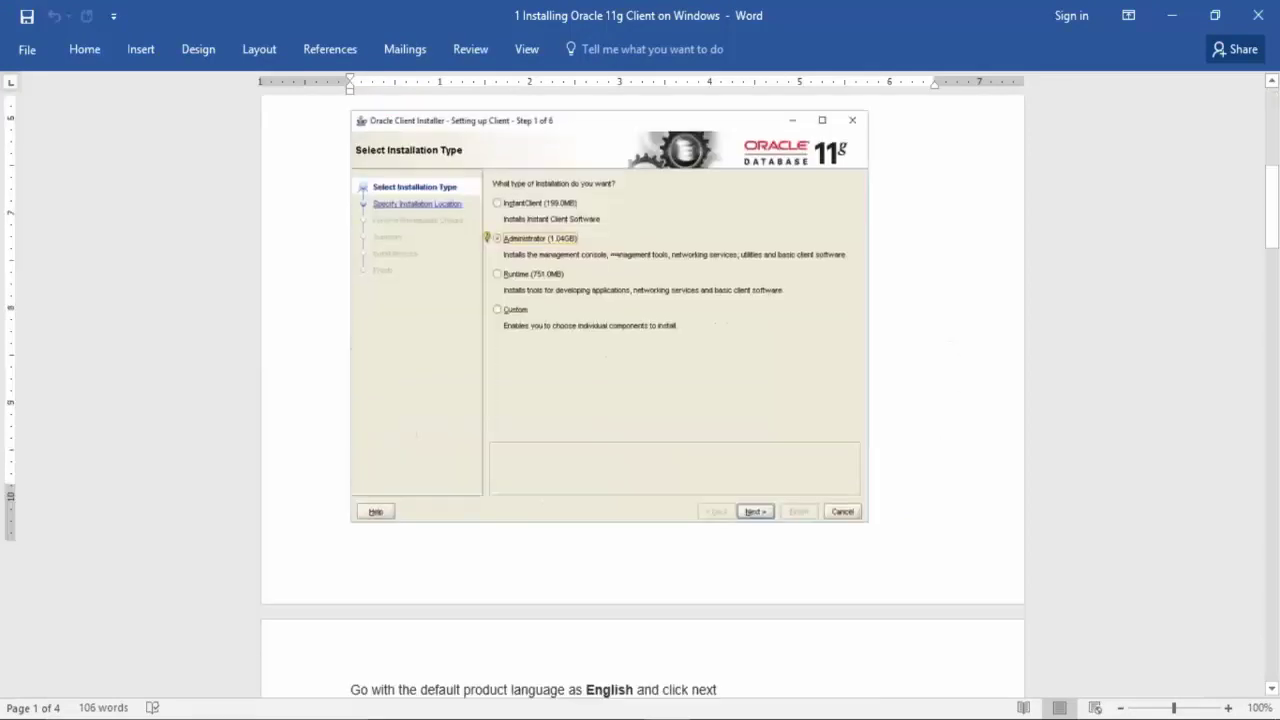
{"action": "scroll", "coordinate": [640, 400], "scroll_direction": "down", "scroll_amount": 17}
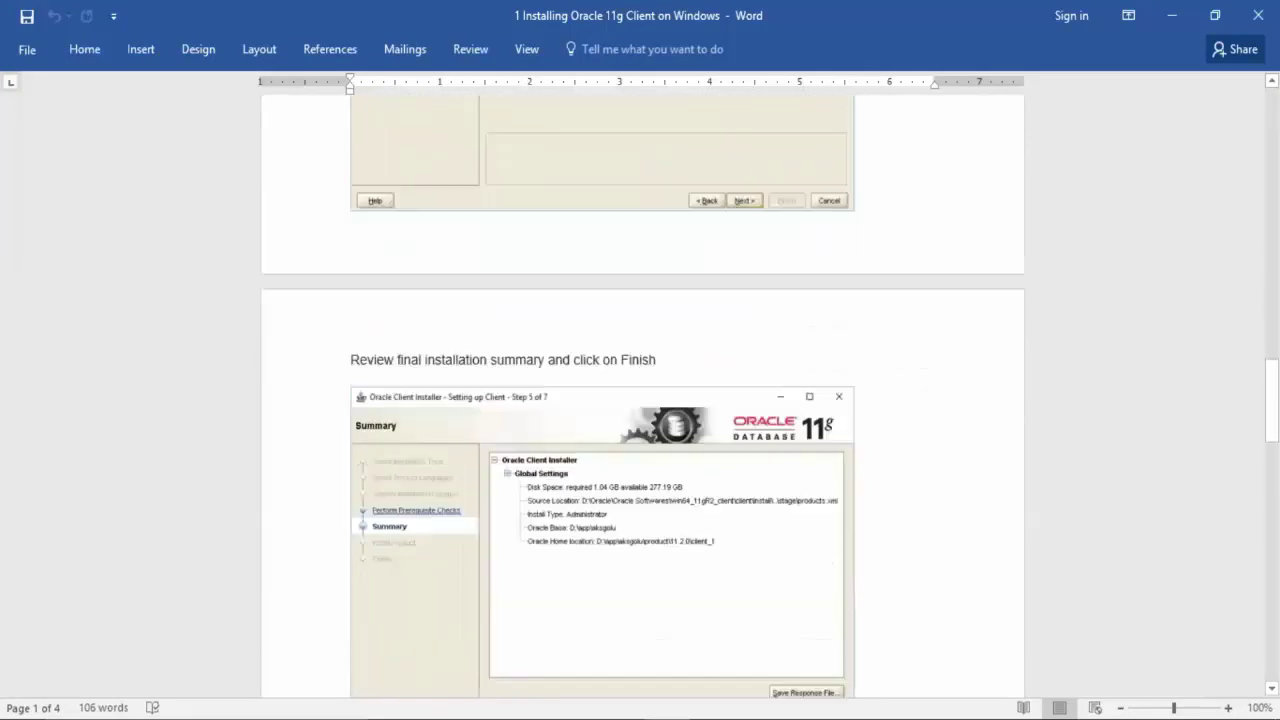
{"action": "scroll", "coordinate": [640, 400], "scroll_direction": "down", "scroll_amount": 18}
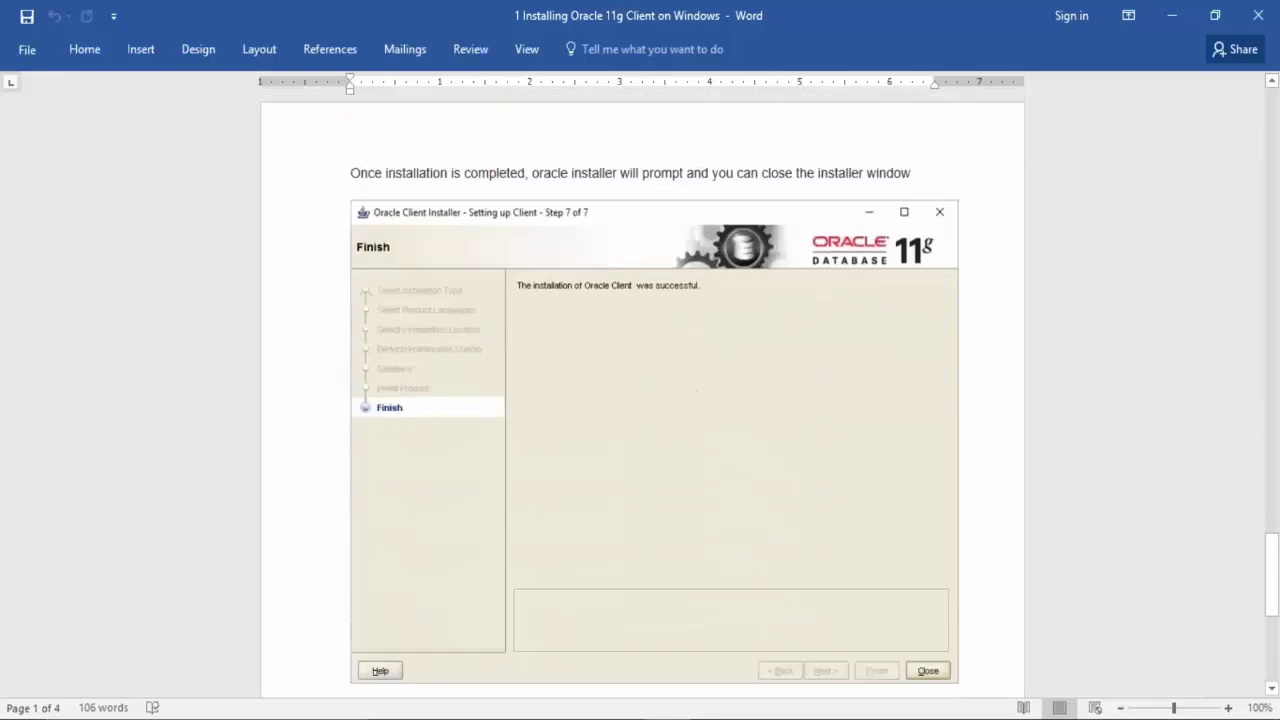
{"action": "scroll", "coordinate": [640, 400], "scroll_direction": "down", "scroll_amount": 3}
{"action": "scroll", "coordinate": [640, 400], "scroll_direction": "up", "scroll_amount": 12}
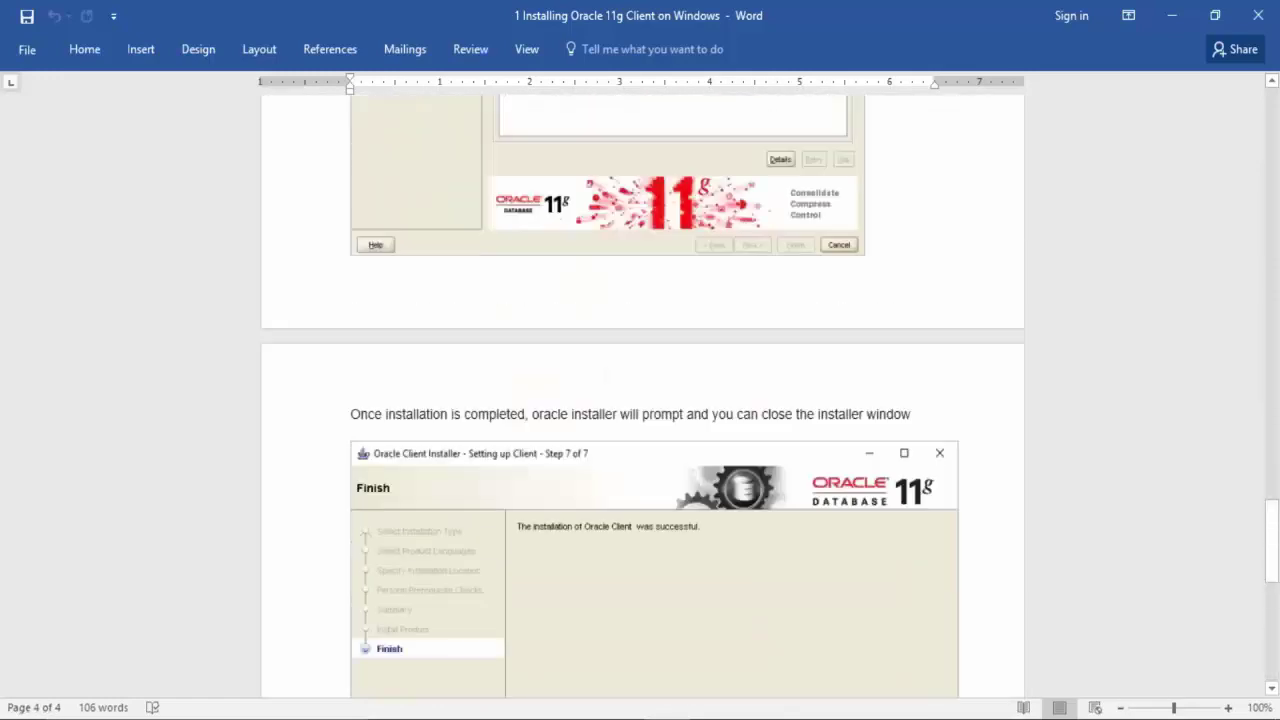
{"action": "scroll", "coordinate": [640, 400], "scroll_direction": "up", "scroll_amount": 15}
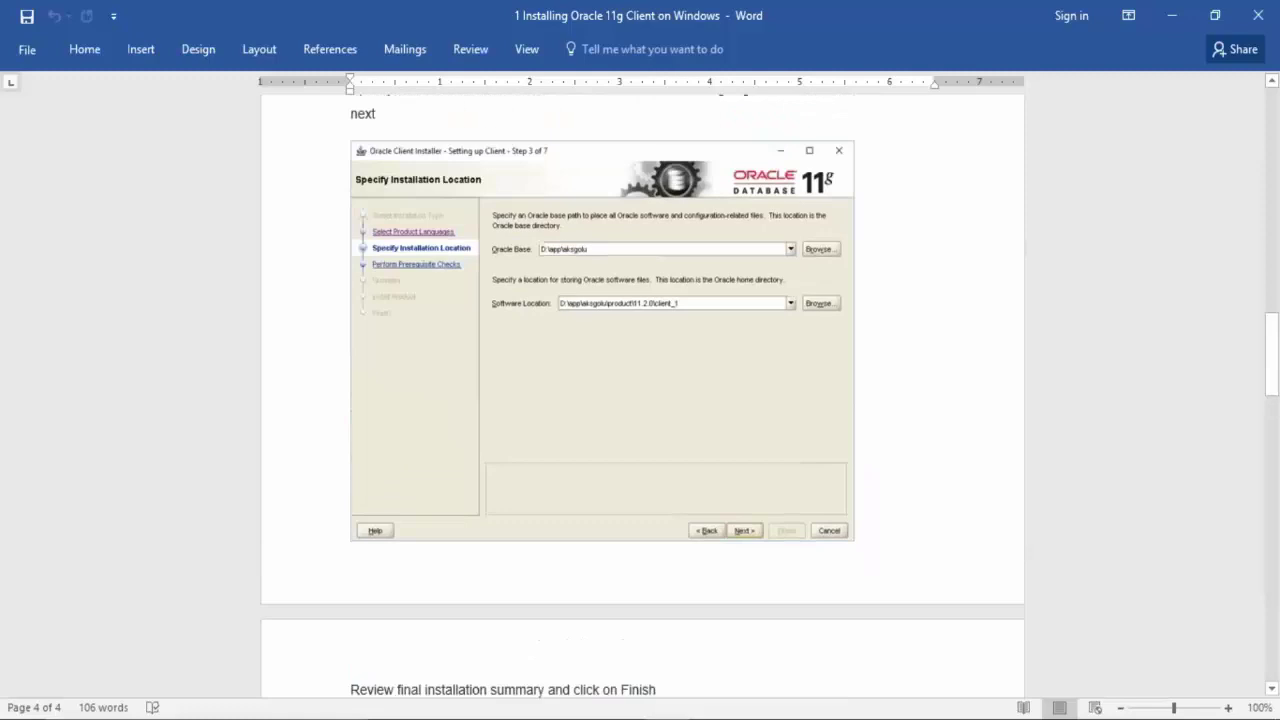
{"action": "scroll", "coordinate": [640, 400], "scroll_direction": "up", "scroll_amount": 15}
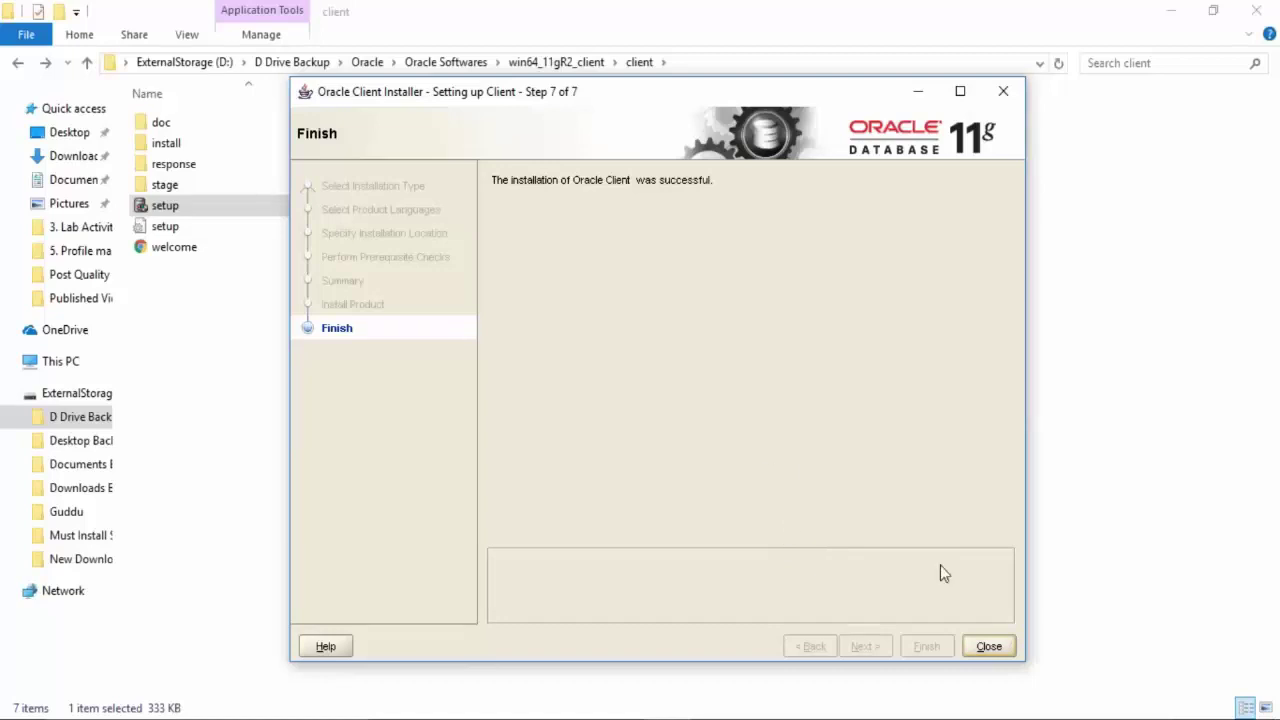
Close the Oracle Client Installer from its Finish page
{"action": "left_click", "coordinate": [1000, 652]}
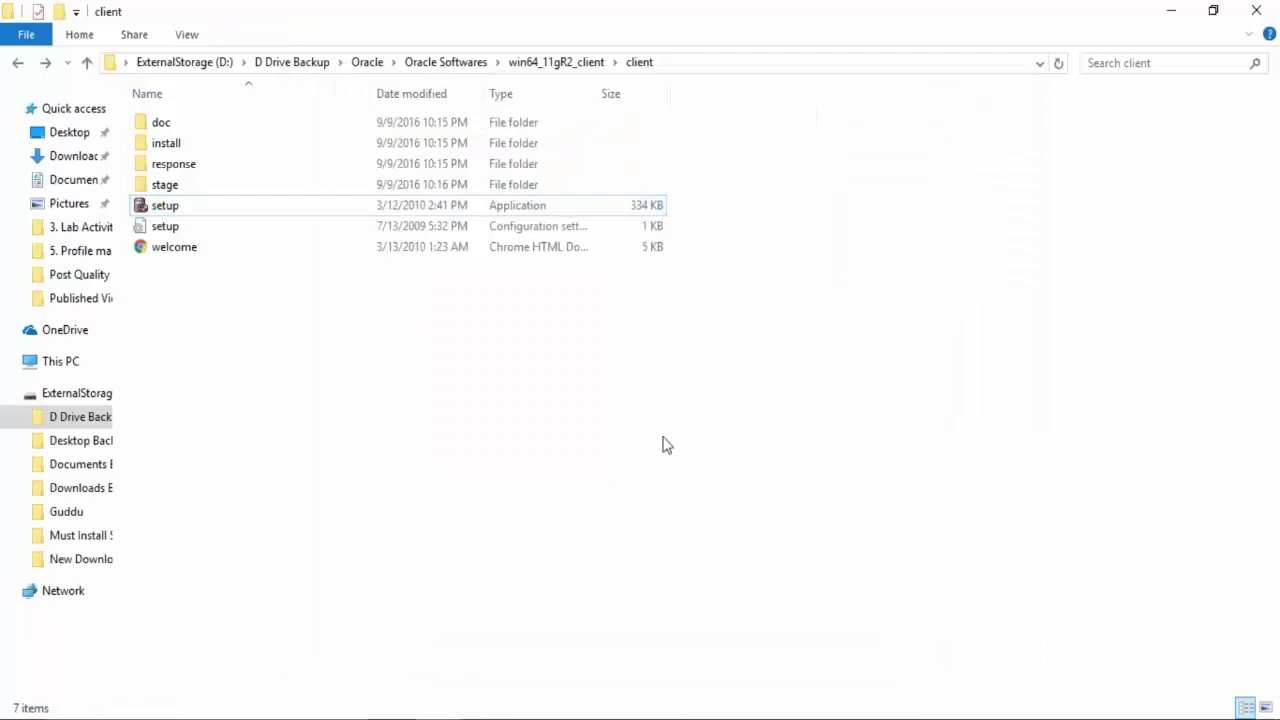